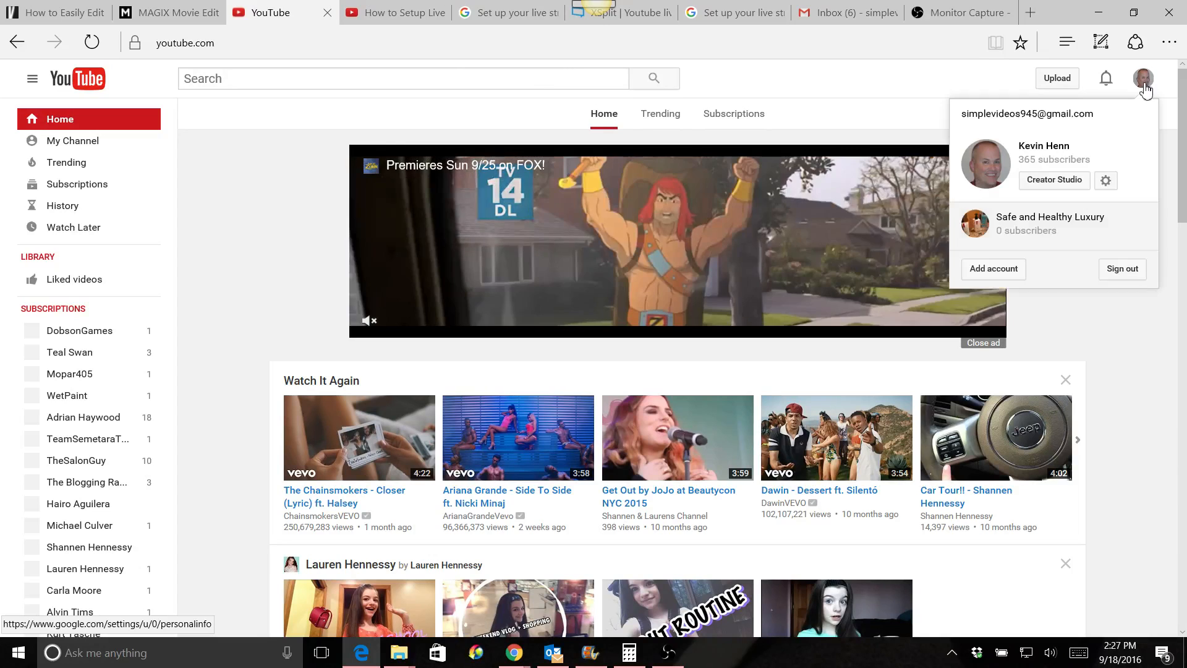
- Open the Live Streaming dashboard in Creator Studio and look over its checklist, chat and basic info
{"action": "left_click", "coordinate": [1064, 186]}
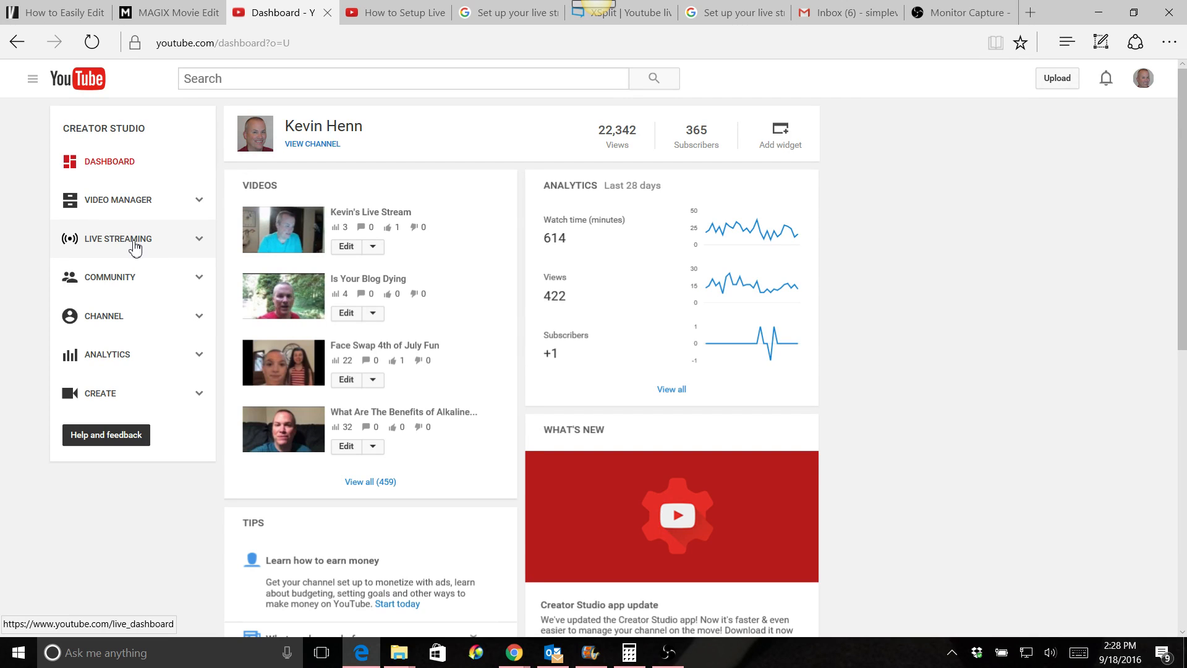
{"action": "left_click", "coordinate": [135, 248]}
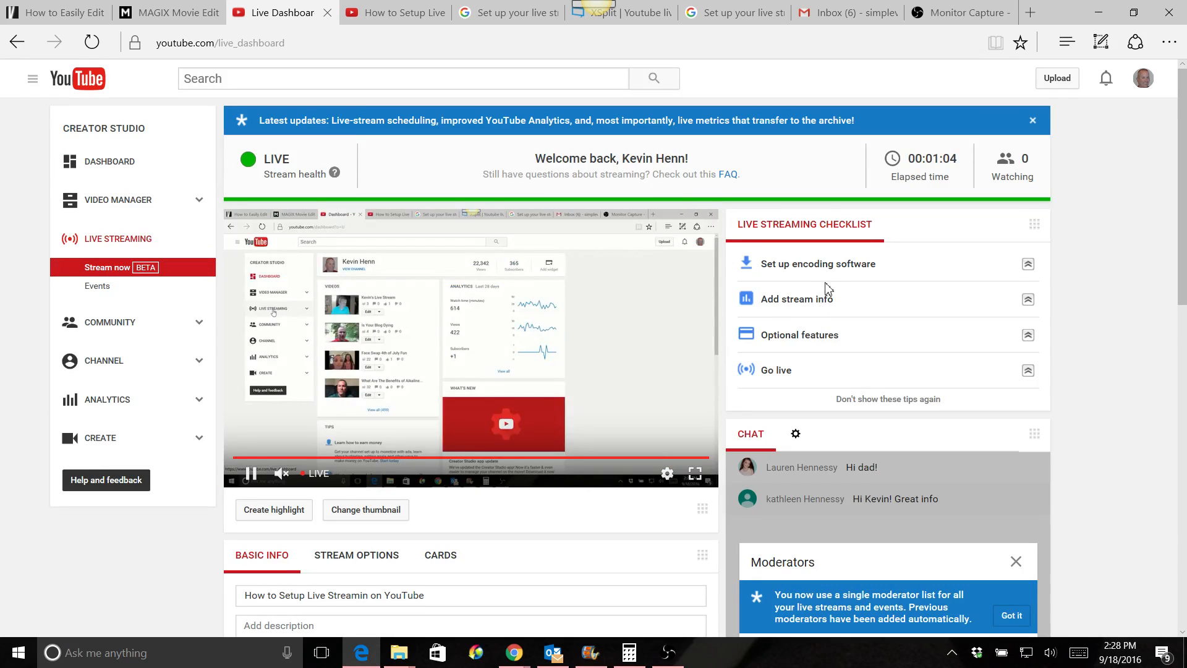
{"action": "scroll", "coordinate": [827, 283], "scroll_direction": "down", "scroll_amount": 7}
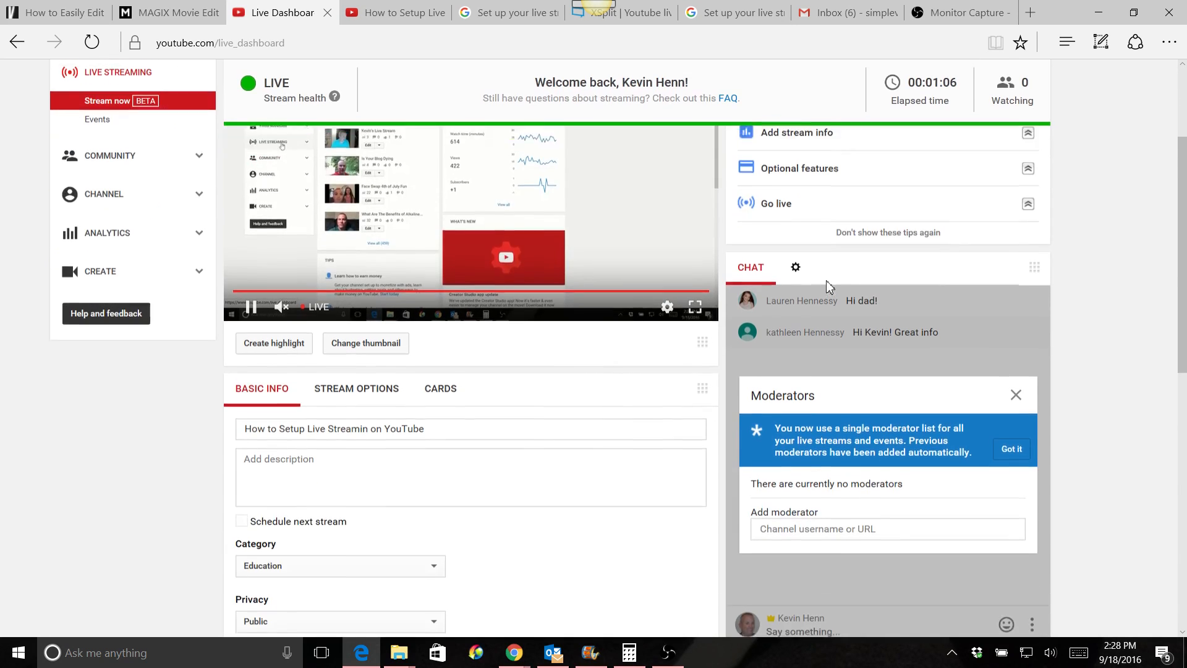
{"action": "scroll", "coordinate": [830, 282], "scroll_direction": "up", "scroll_amount": 4}
{"action": "scroll", "coordinate": [833, 283], "scroll_direction": "up", "scroll_amount": 3}
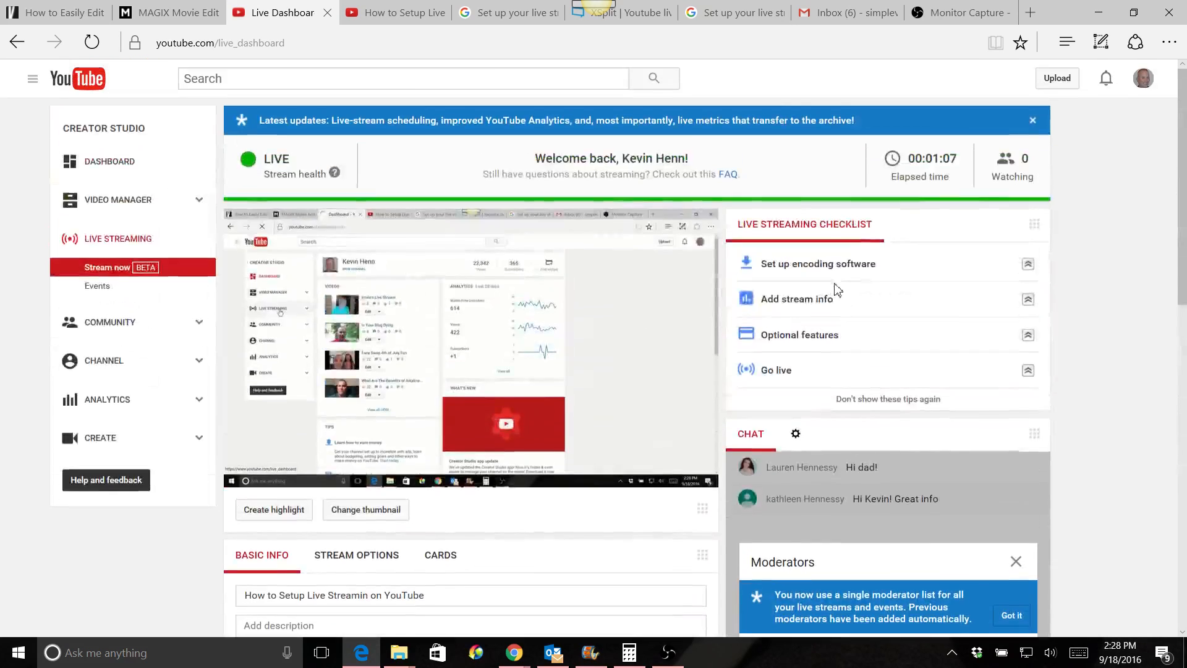
{"action": "scroll", "coordinate": [833, 285], "scroll_direction": "down", "scroll_amount": 5}
{"action": "scroll", "coordinate": [835, 287], "scroll_direction": "up", "scroll_amount": 5}
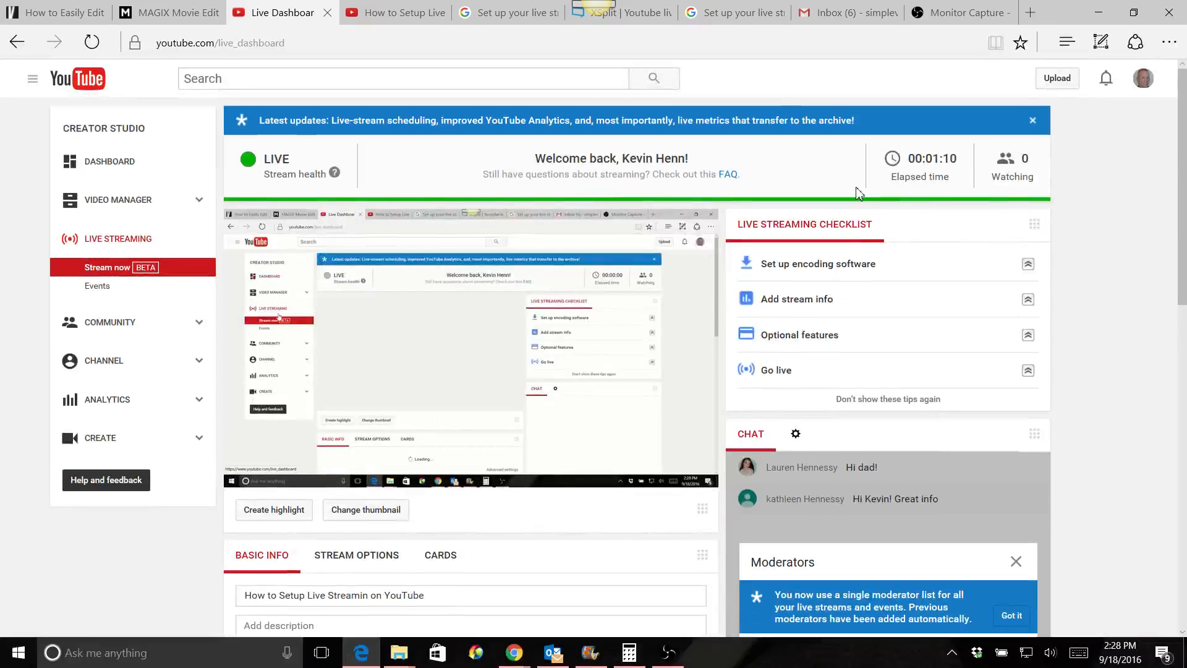
{"action": "scroll", "coordinate": [940, 223], "scroll_direction": "down", "scroll_amount": 3}
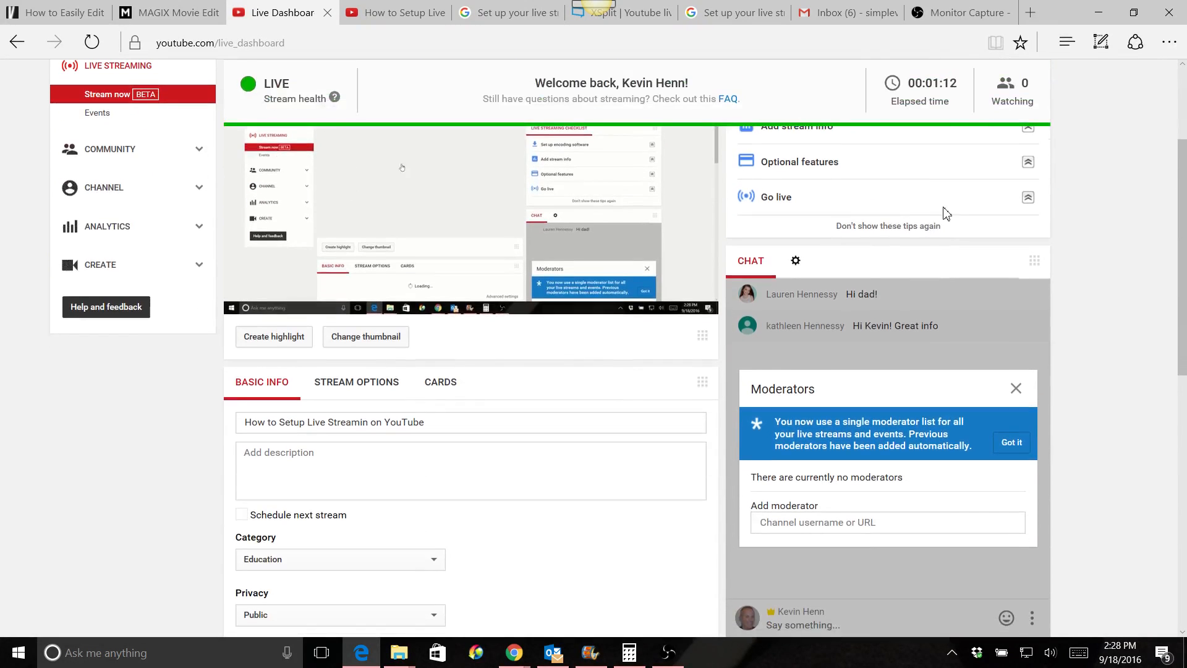
- Search the web for "open broadcaster" in the Monitor Capture page's tab and open the obsproject.com site
{"action": "left_click", "coordinate": [950, 20]}
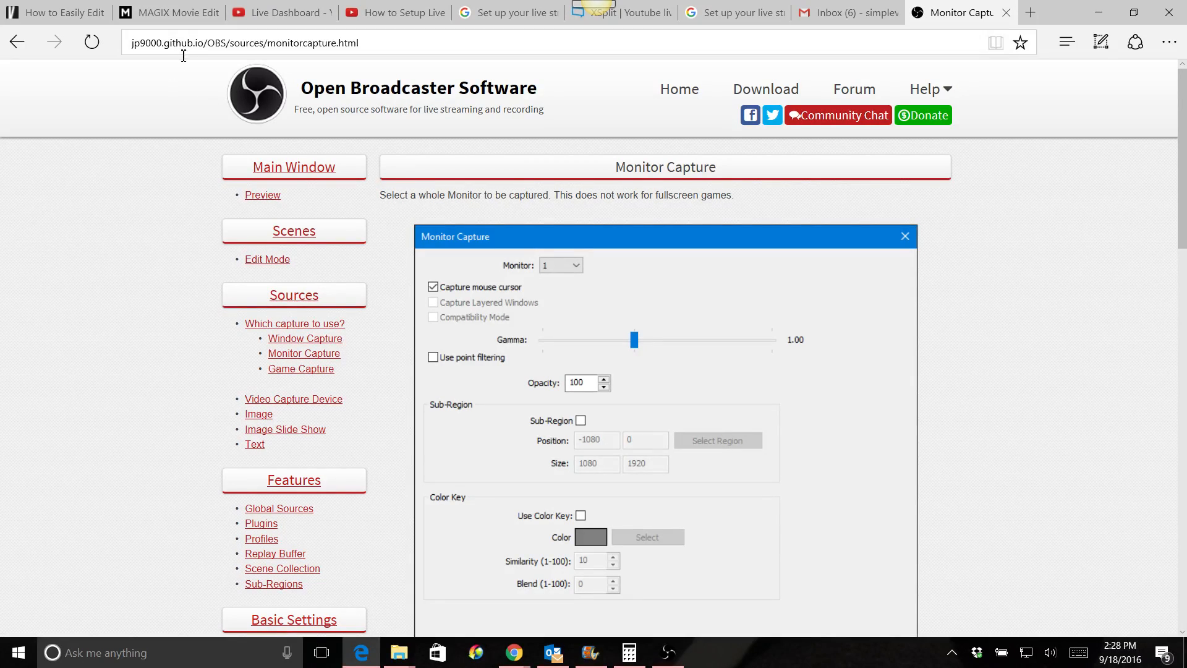
{"action": "left_click", "coordinate": [158, 43]}
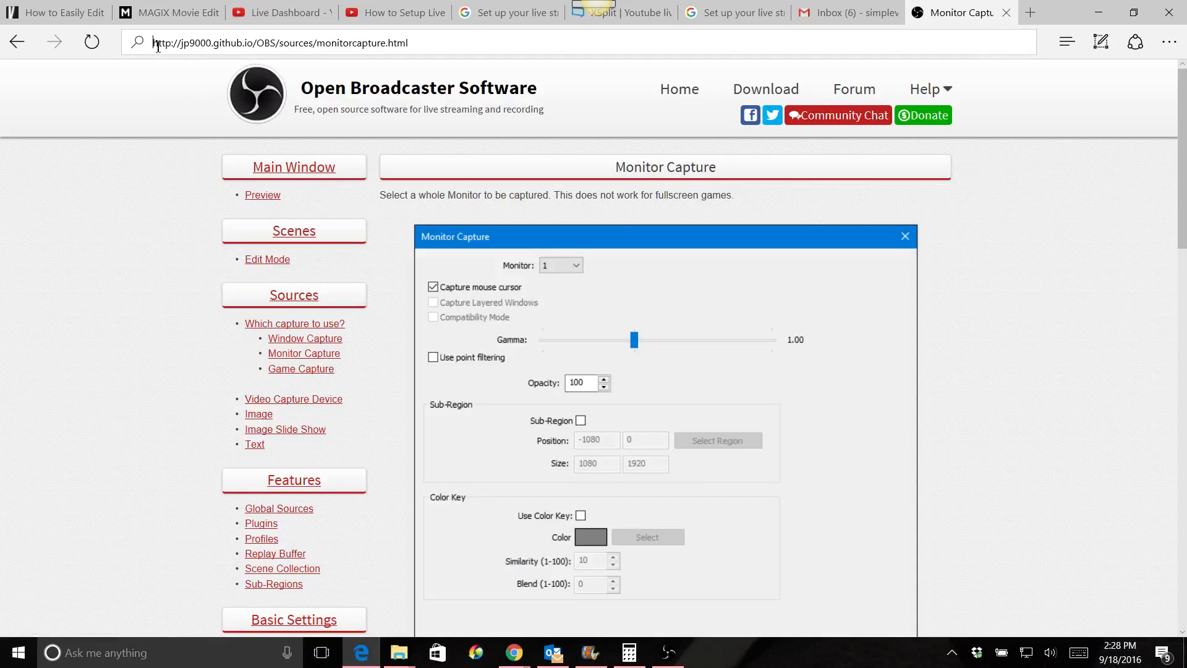
{"action": "type", "text": "ope"}
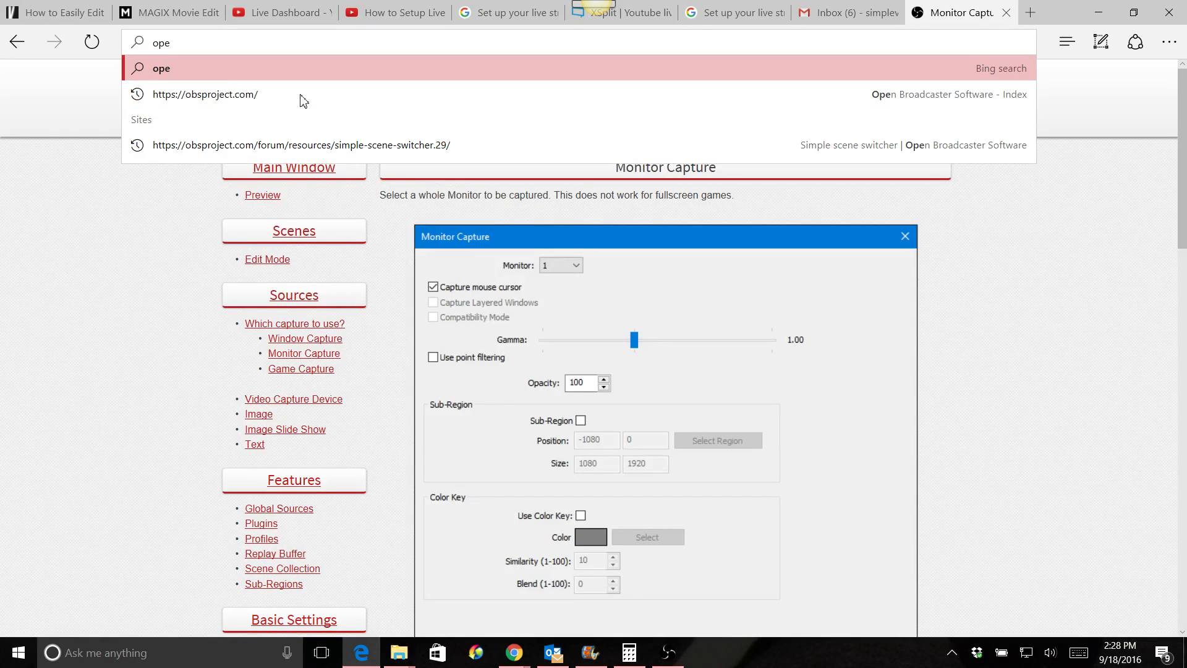
{"action": "type", "text": "n bro"}
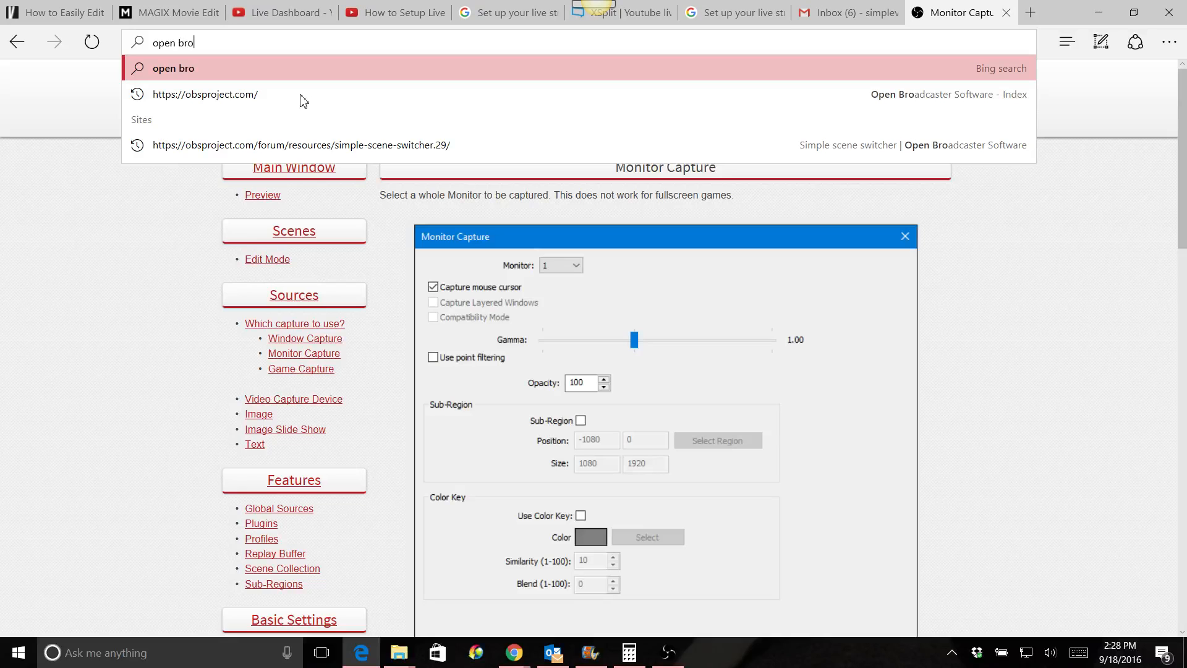
{"action": "type", "text": "dcaster"}
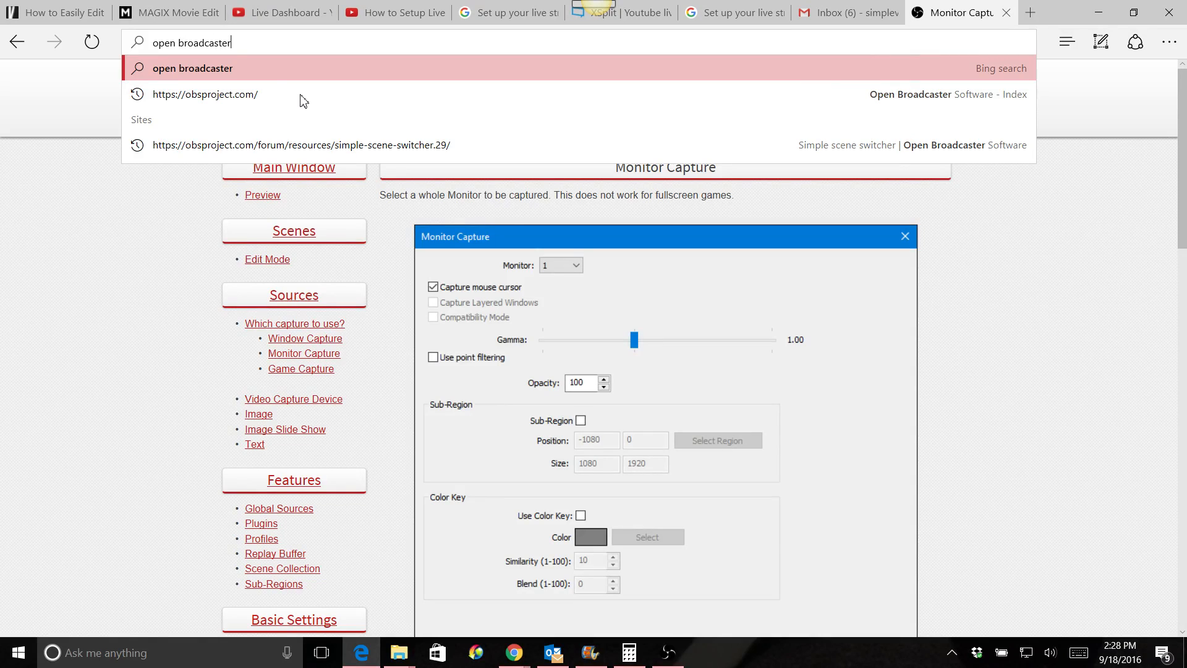
{"action": "key", "text": "Return"}
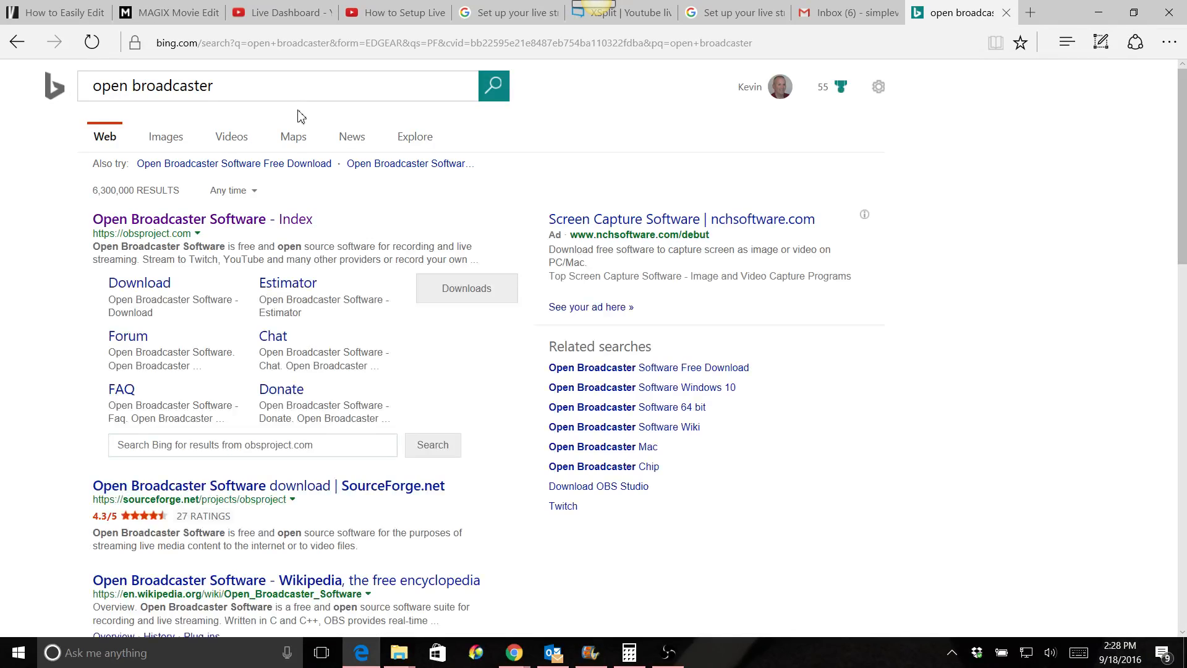
{"action": "left_click", "coordinate": [219, 228]}
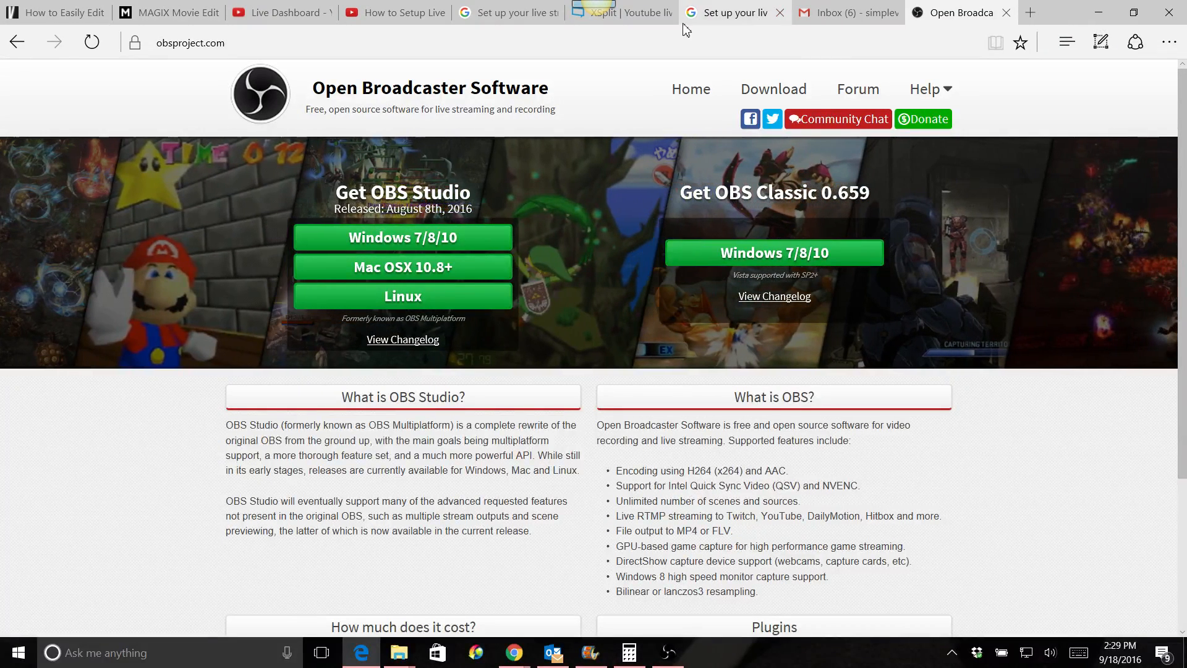
- Return to the YouTube Live Dashboard and examine the encoder setup with its server URL and stream name/key
{"action": "left_click", "coordinate": [404, 14]}
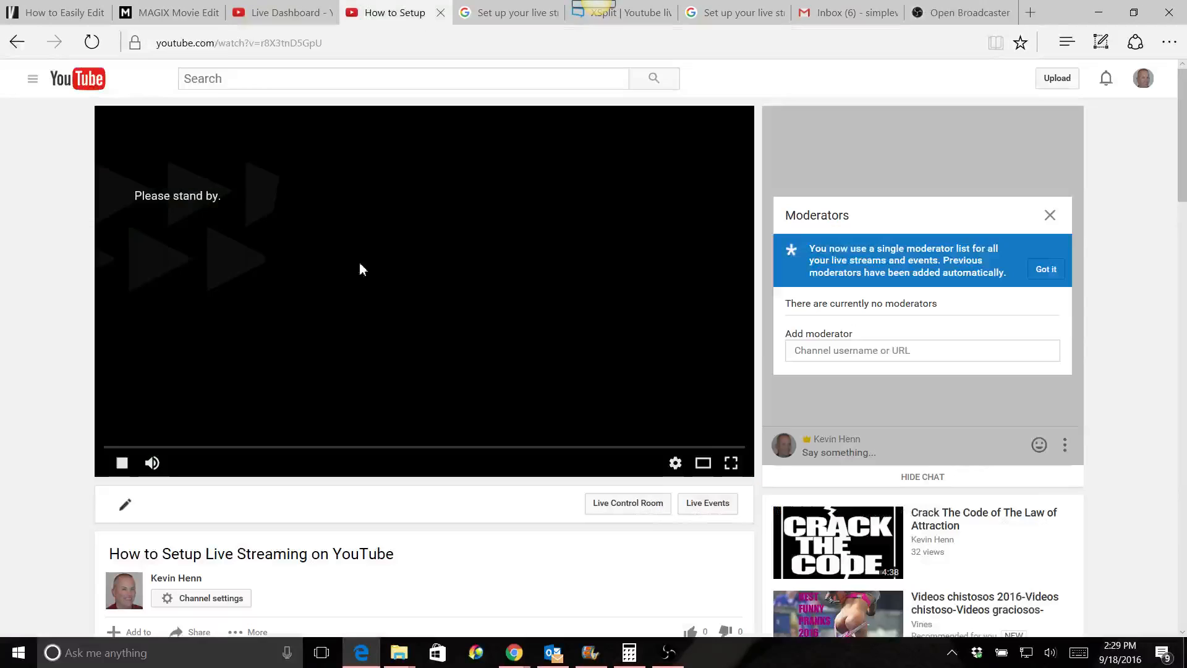
{"action": "left_click", "coordinate": [279, 13]}
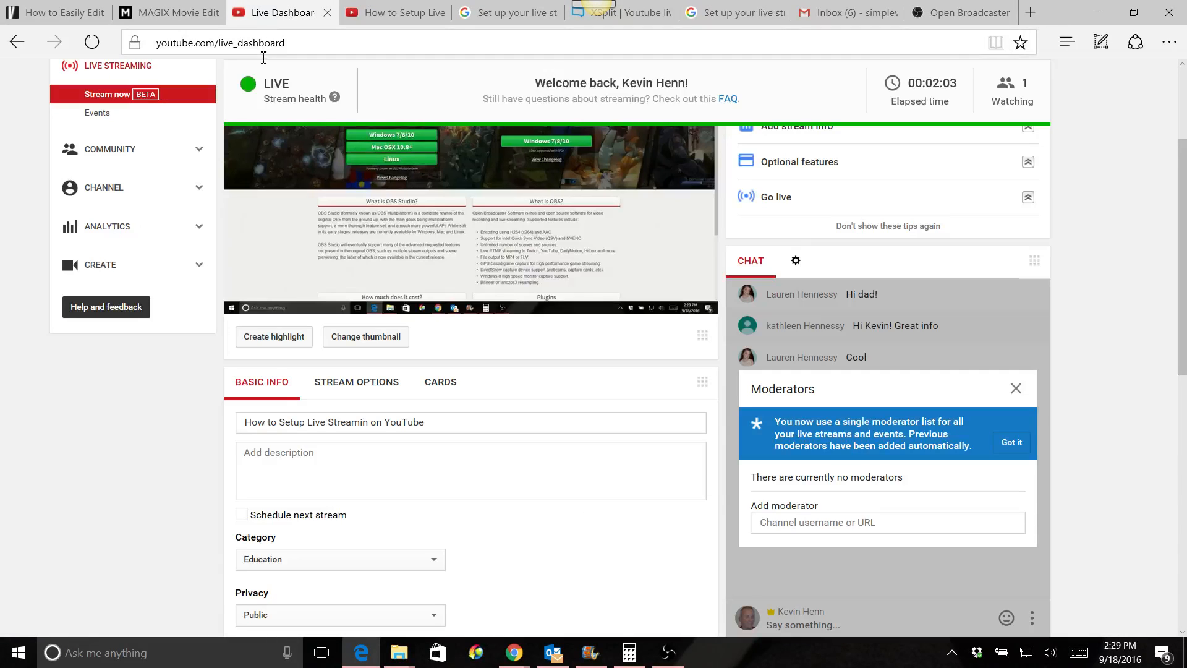
{"action": "scroll", "coordinate": [166, 391], "scroll_direction": "down", "scroll_amount": 4}
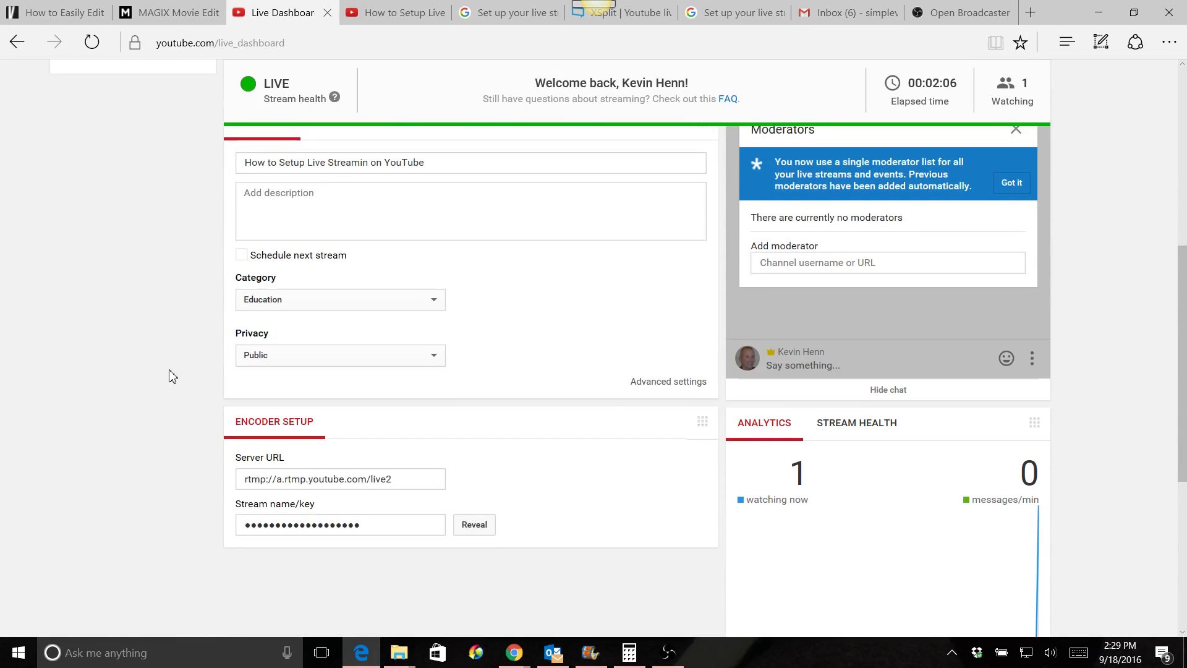
{"action": "scroll", "coordinate": [171, 374], "scroll_direction": "up", "scroll_amount": 7}
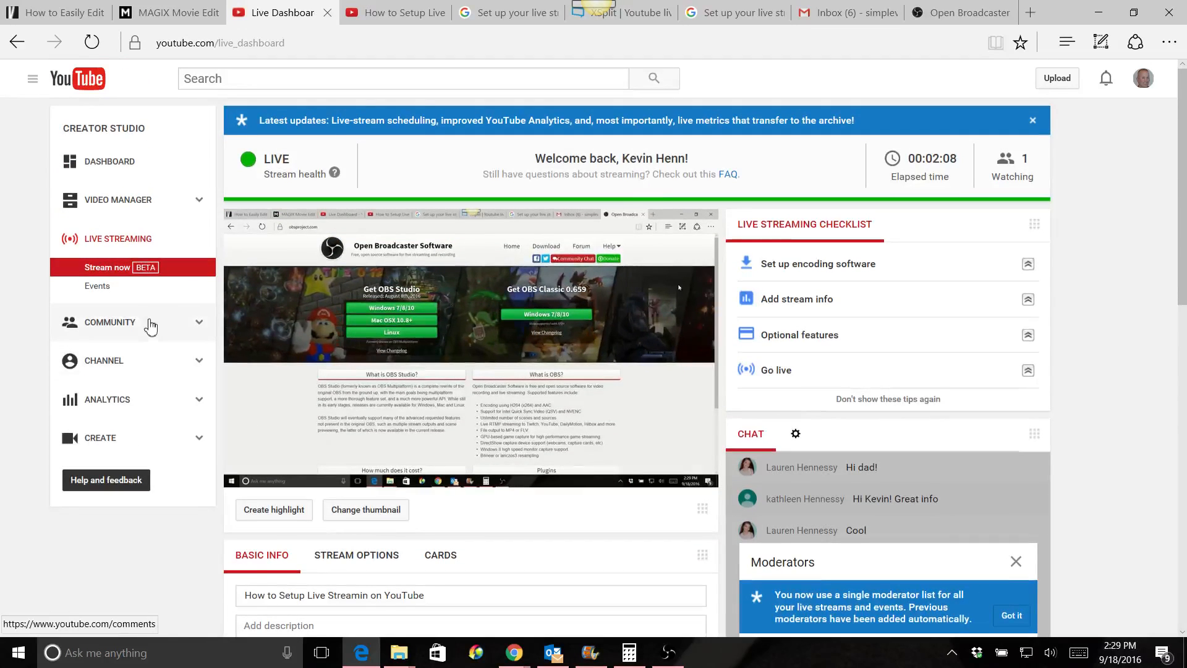
{"action": "scroll", "coordinate": [183, 365], "scroll_direction": "down", "scroll_amount": 3}
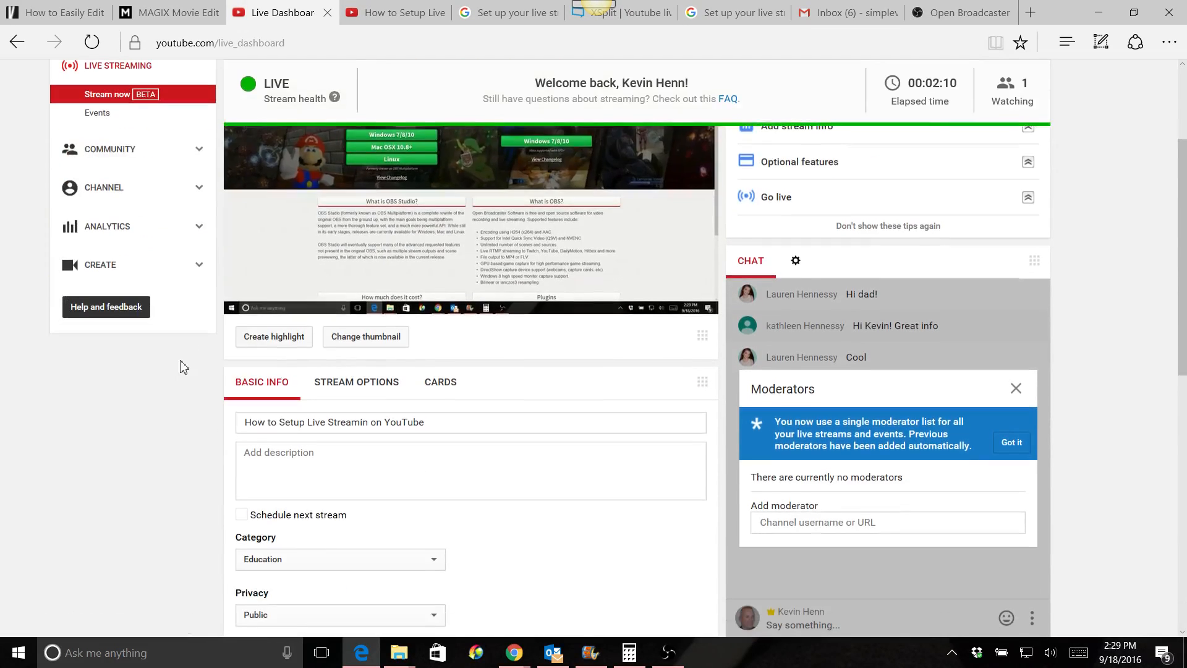
{"action": "scroll", "coordinate": [190, 398], "scroll_direction": "down", "scroll_amount": 1}
{"action": "scroll", "coordinate": [194, 393], "scroll_direction": "down", "scroll_amount": 2}
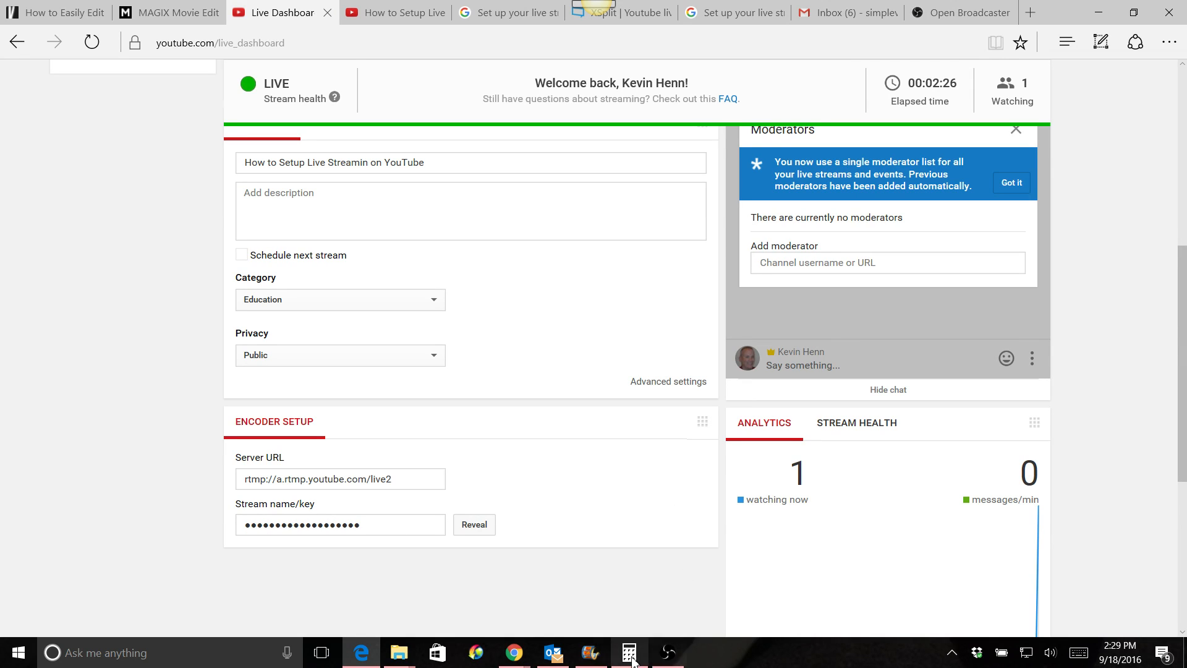
- Switch to Open Broadcaster Software, bring its window onto this screen and open its settings
{"action": "mouse_move", "coordinate": [670, 661]}
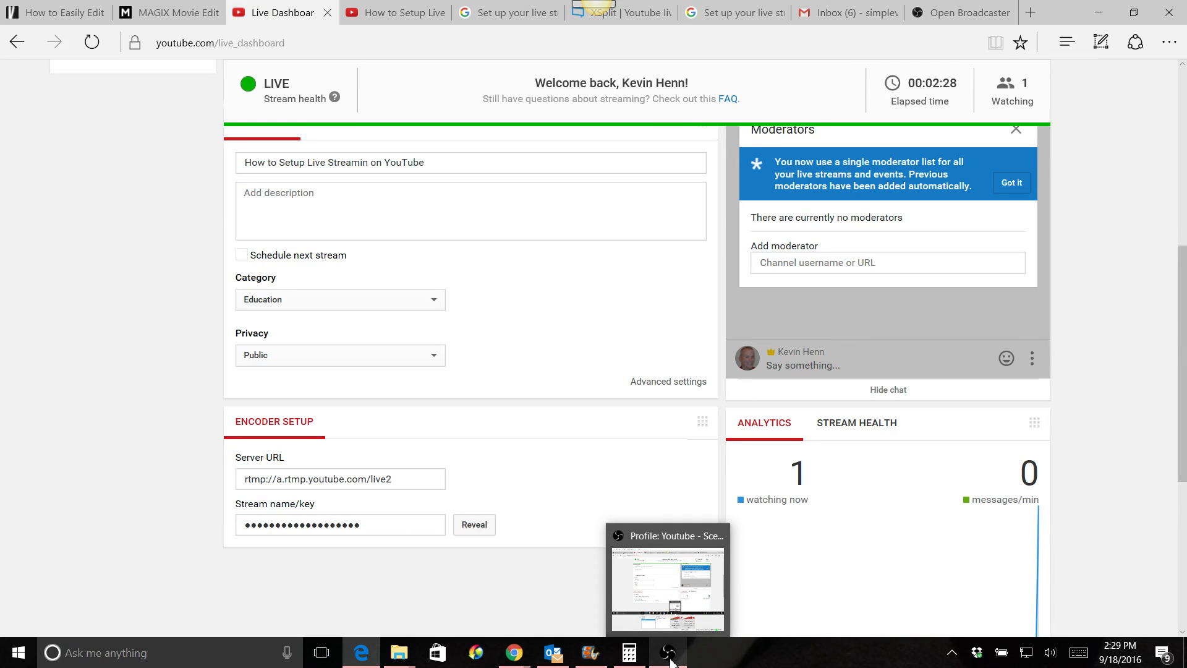
{"action": "left_click", "coordinate": [672, 662]}
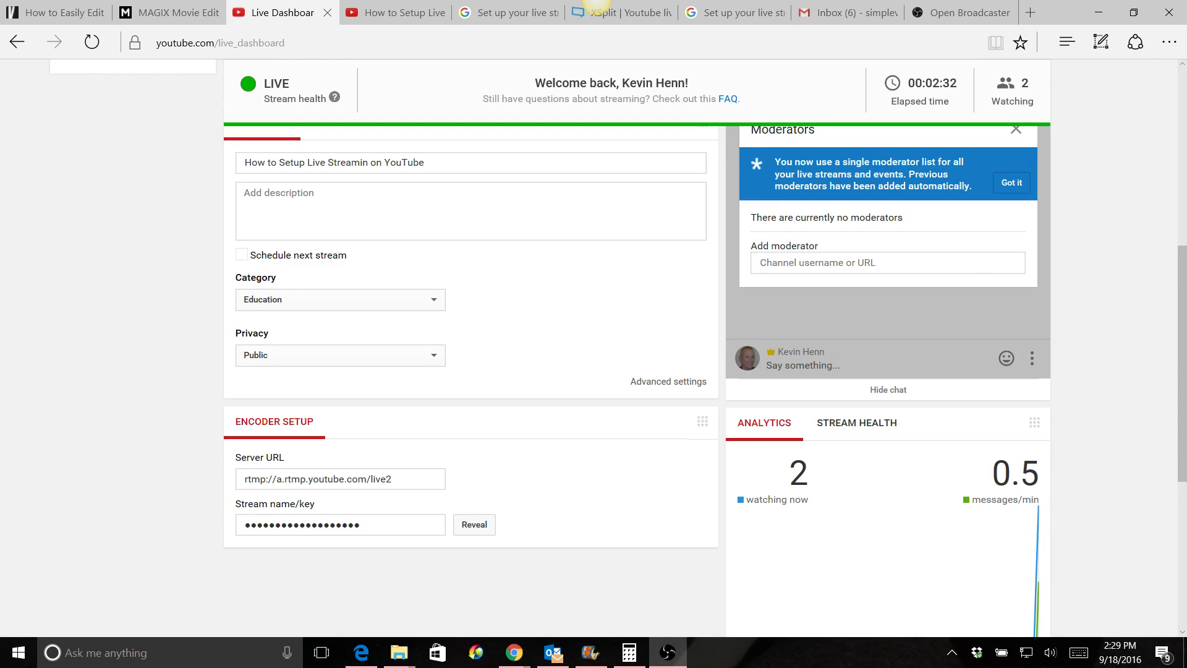
{"action": "left_click_drag", "start_coordinate": [1186, 96], "coordinate": [207, 39]}
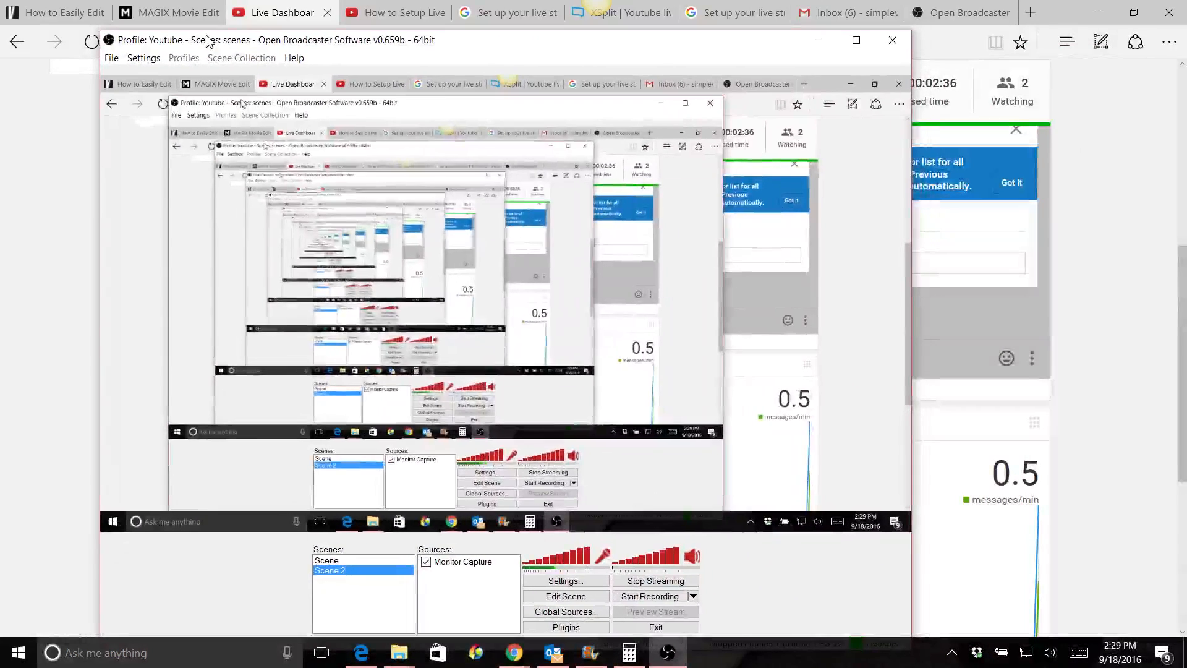
{"action": "left_click", "coordinate": [565, 580]}
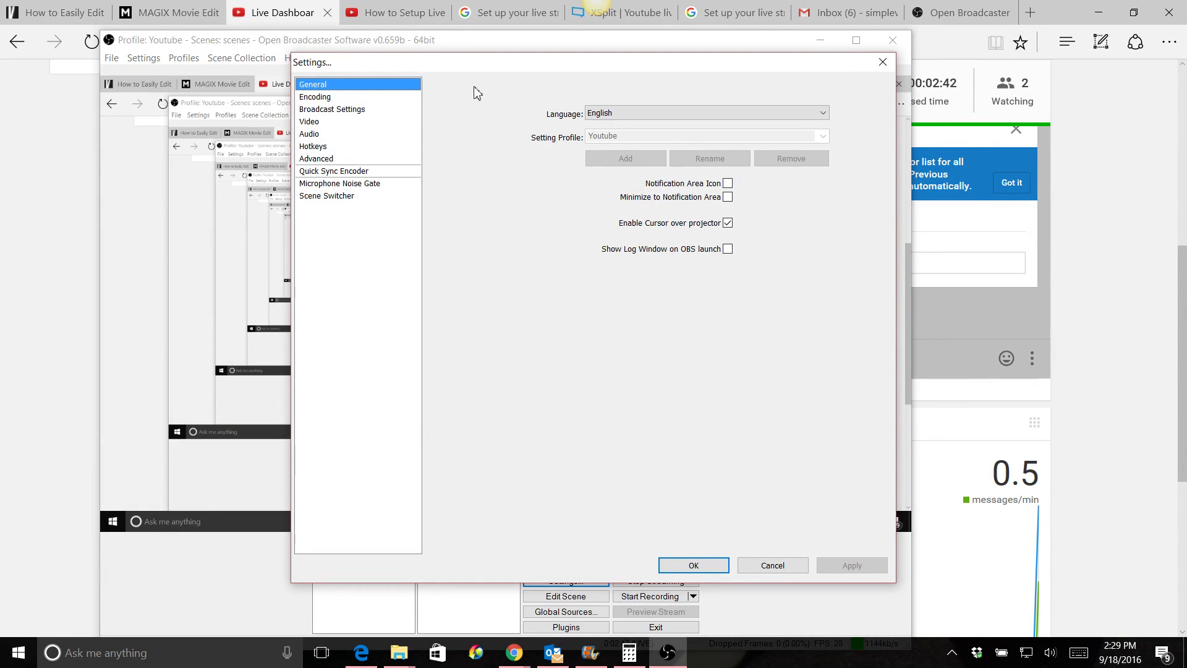
{"action": "left_click", "coordinate": [468, 42]}
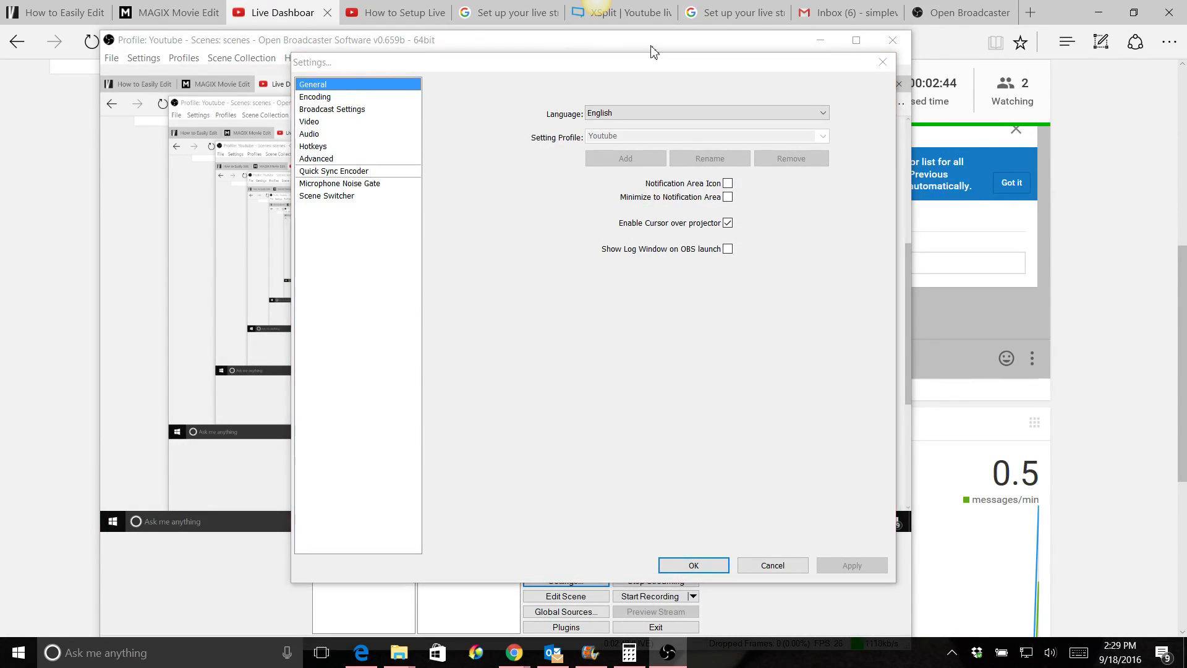
{"action": "left_click_drag", "start_coordinate": [581, 79], "coordinate": [538, 110]}
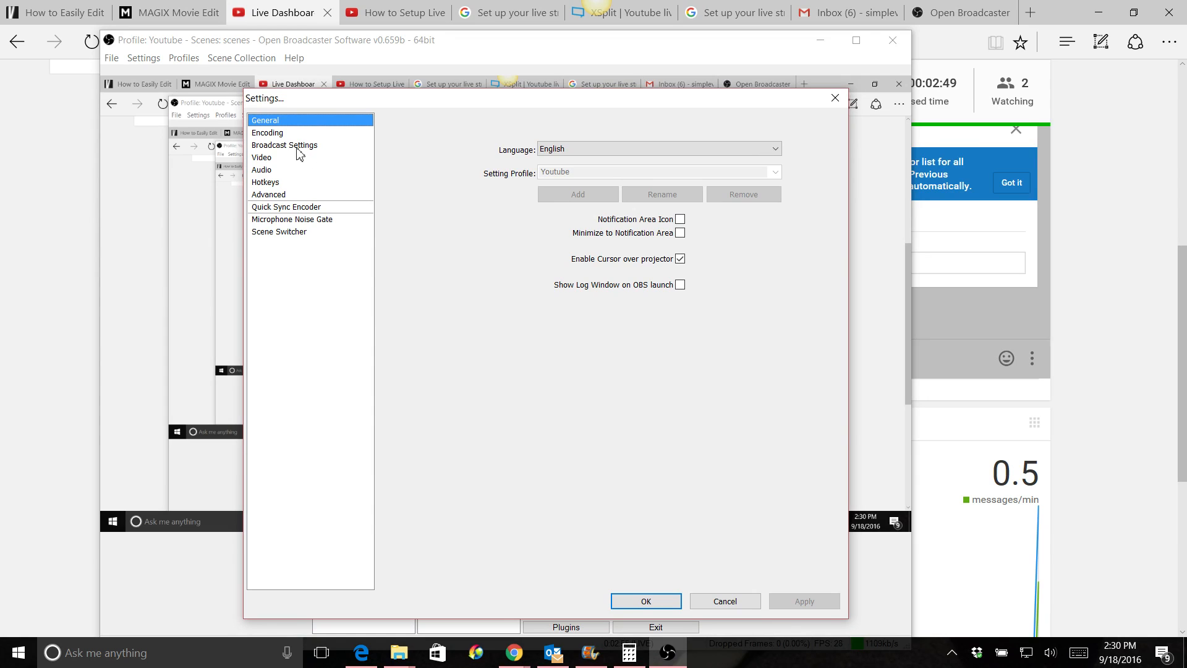
- Review the Broadcast Settings and Advanced settings, then close them and move the program window off this screen
{"action": "left_click", "coordinate": [288, 149]}
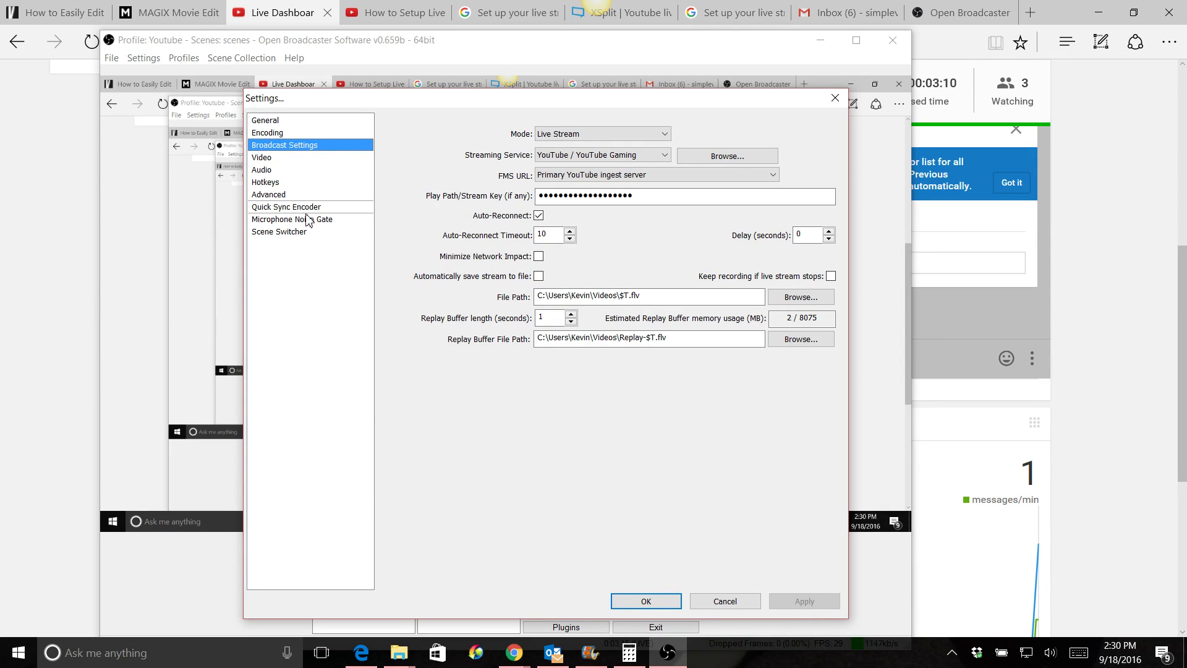
{"action": "left_click", "coordinate": [284, 197]}
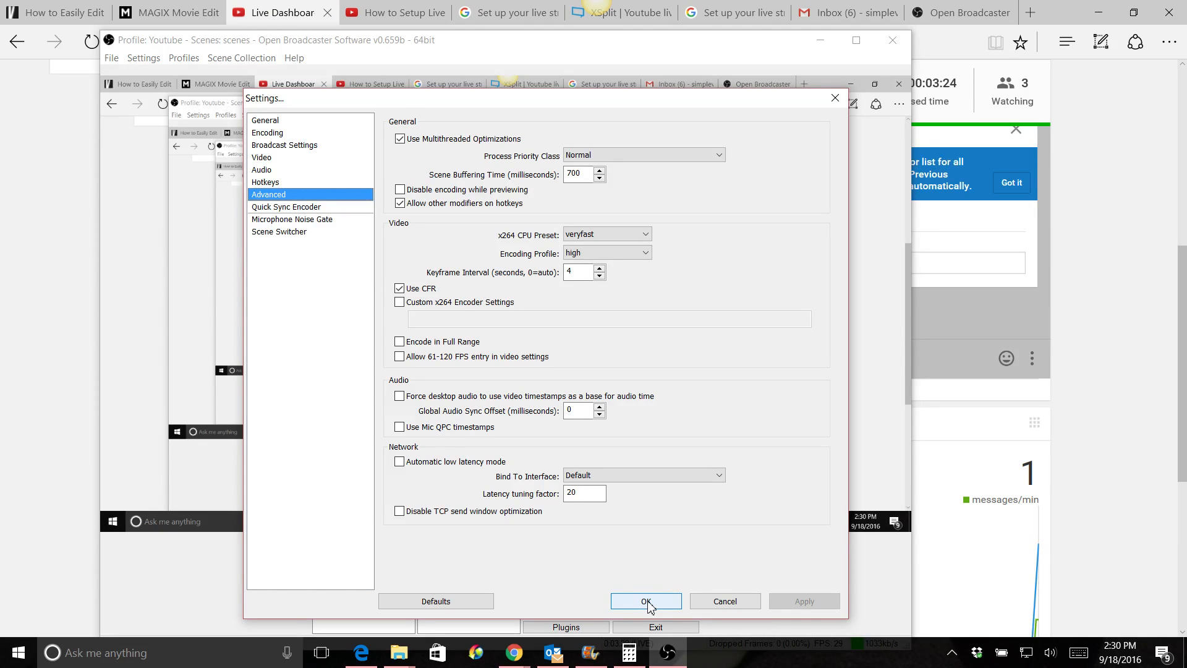
{"action": "left_click", "coordinate": [834, 99]}
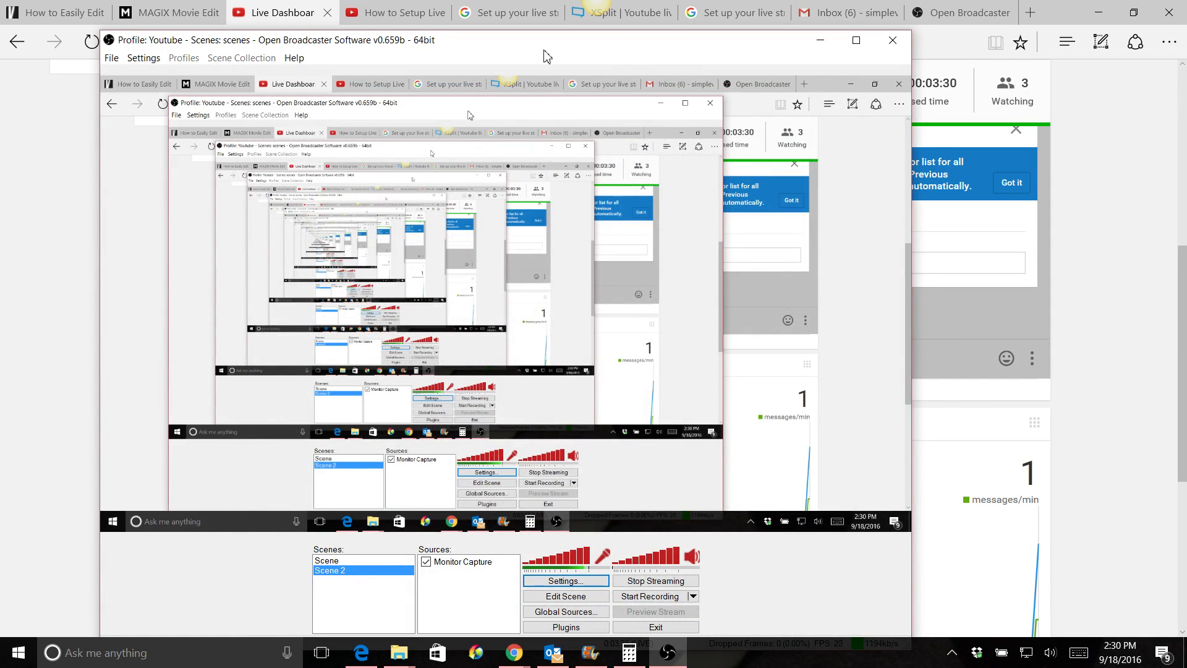
{"action": "left_click_drag", "start_coordinate": [431, 48], "coordinate": [1186, 50]}
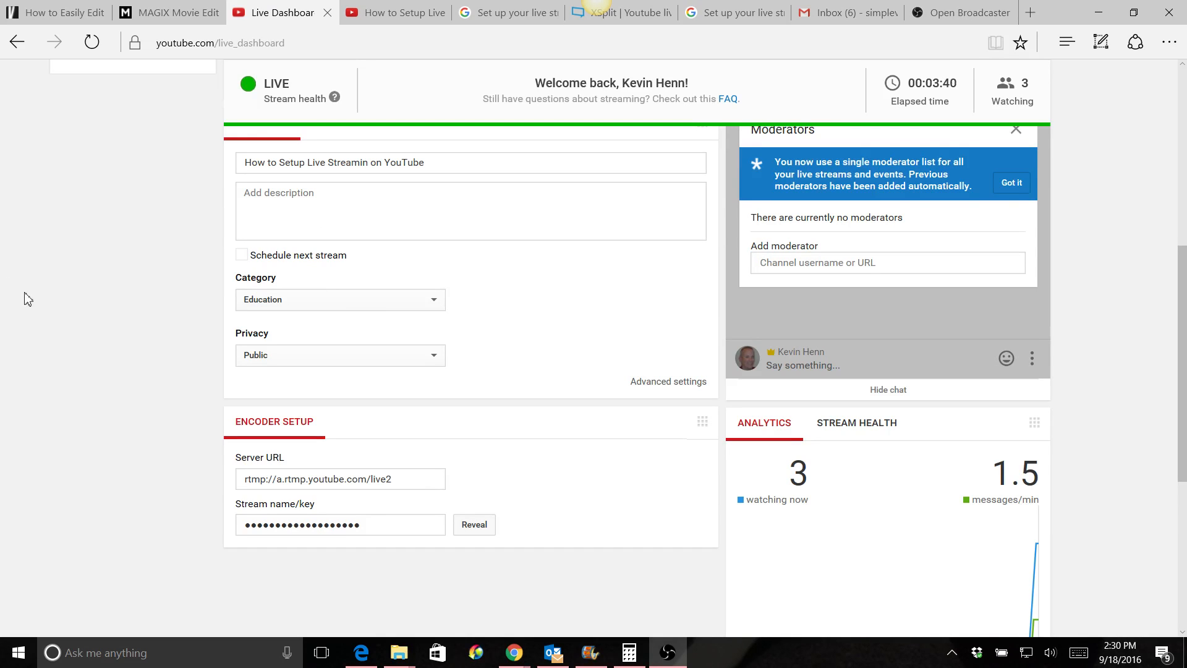
- Correct the stream title in the dashboard's basic info to "How to Setup Live Streaming on YouTube"
{"action": "scroll", "coordinate": [120, 476], "scroll_direction": "up", "scroll_amount": 7}
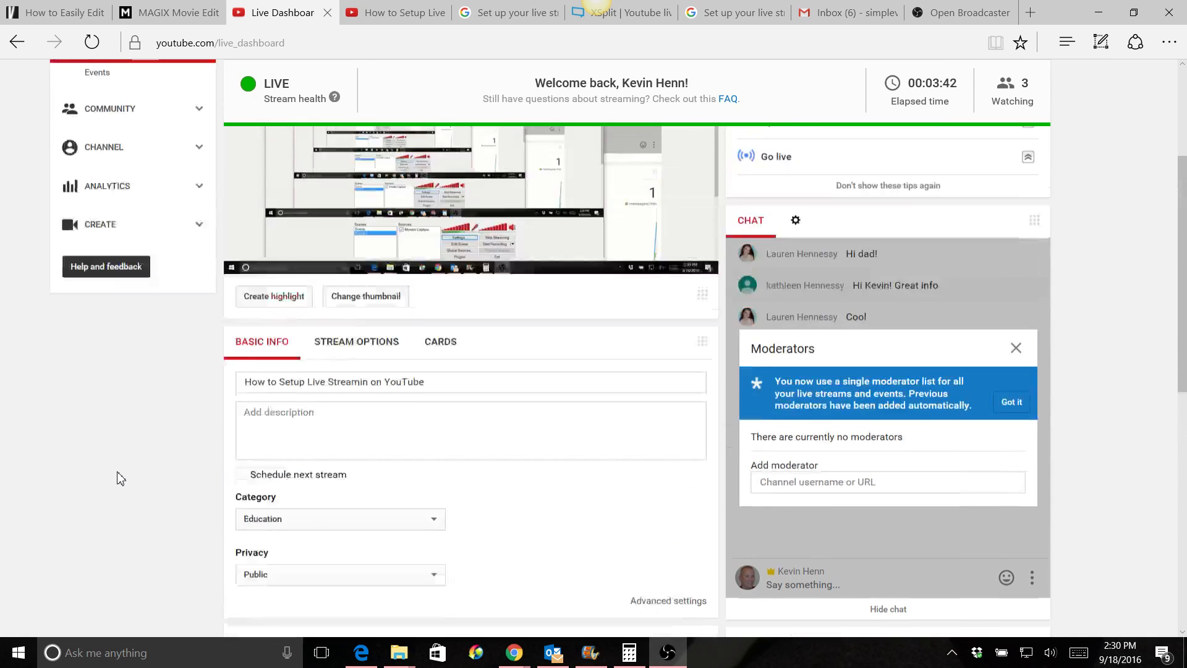
{"action": "scroll", "coordinate": [127, 467], "scroll_direction": "down", "scroll_amount": 3}
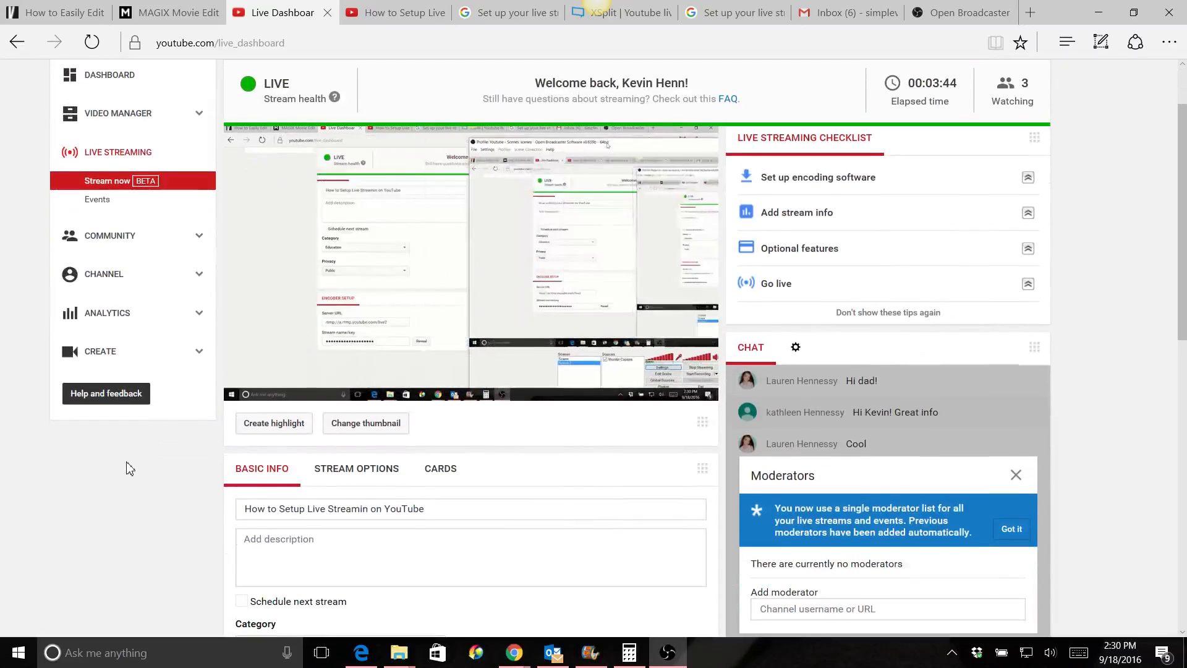
{"action": "scroll", "coordinate": [139, 469], "scroll_direction": "up", "scroll_amount": 3}
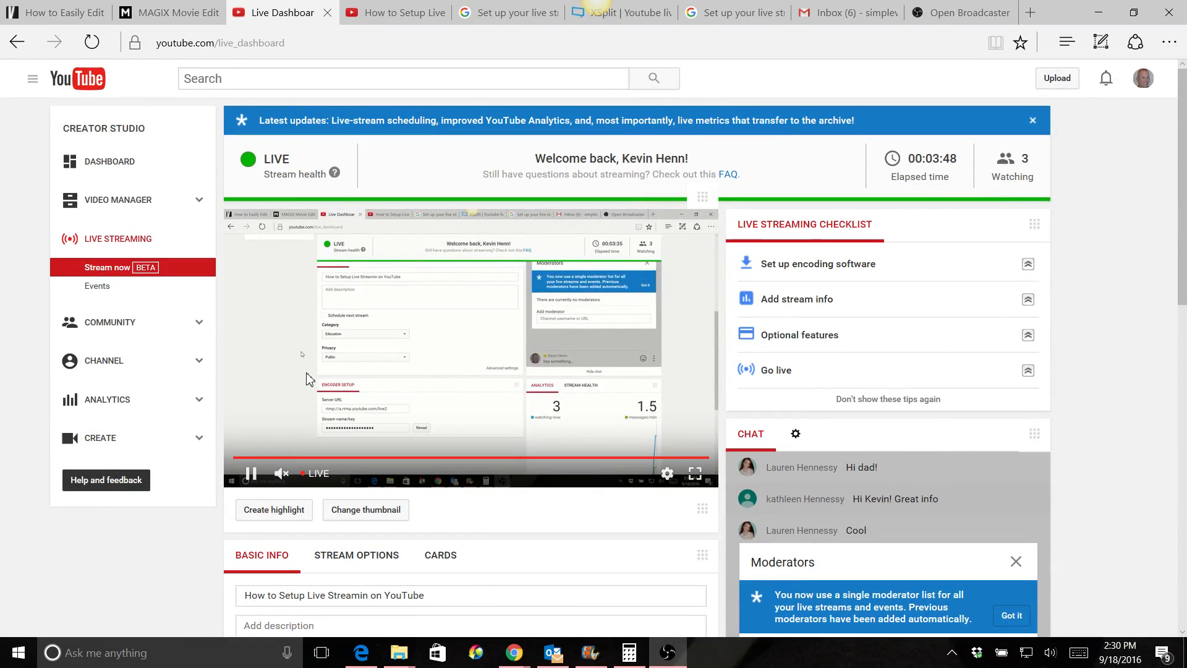
{"action": "scroll", "coordinate": [264, 426], "scroll_direction": "down", "scroll_amount": 3}
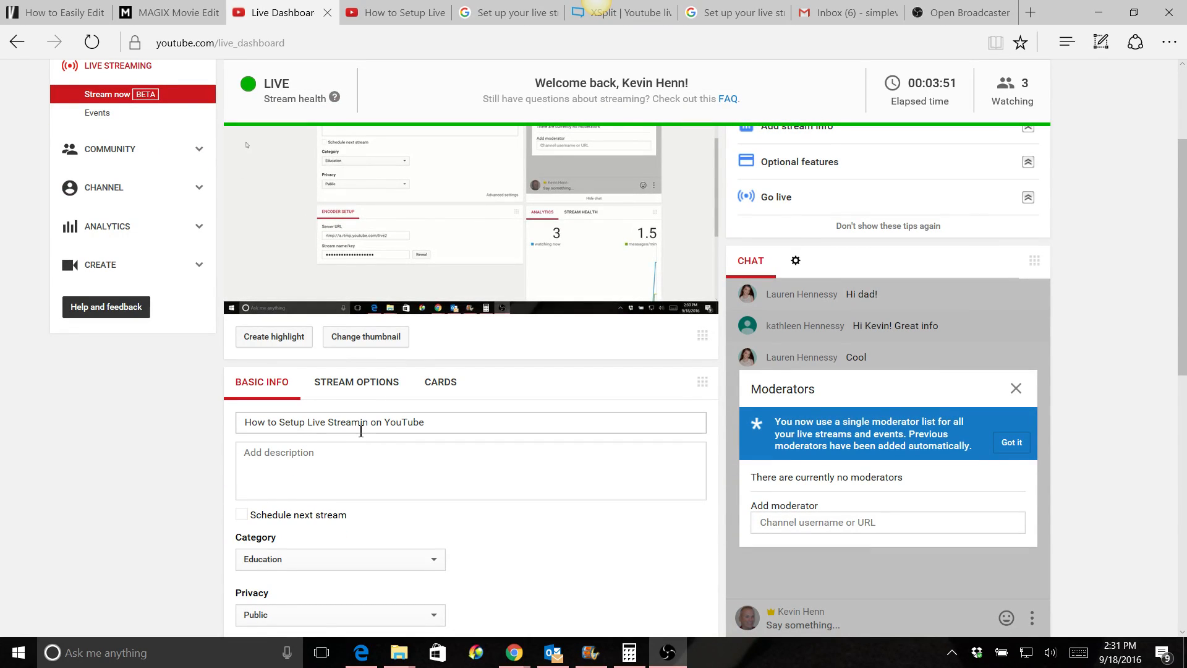
{"action": "left_click", "coordinate": [370, 426]}
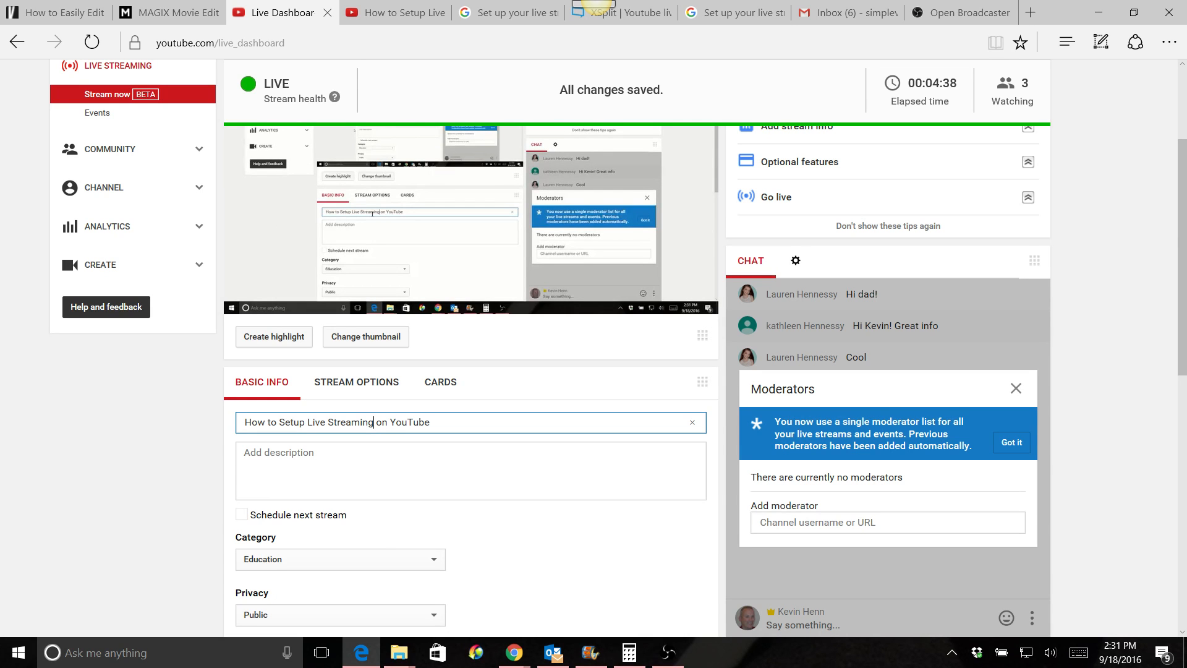
- Bring the Open Broadcaster Software window onto this screen, review its scenes and the Monitor Capture source, and move it back off
{"action": "left_click_drag", "start_coordinate": [1186, 75], "coordinate": [640, 56]}
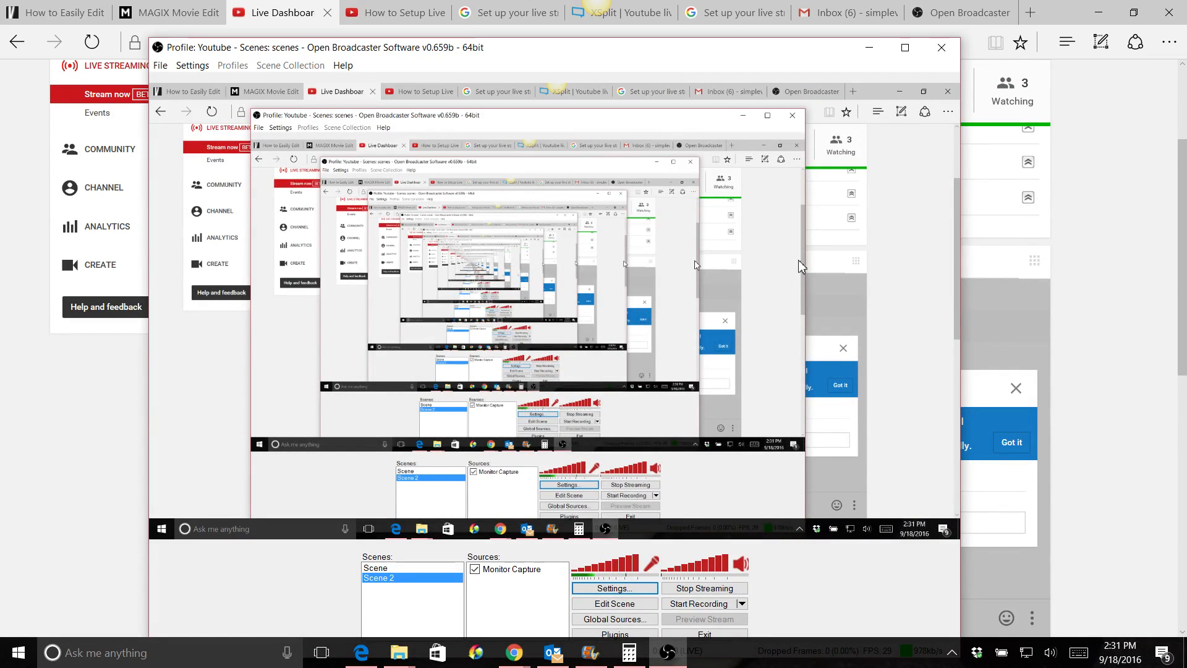
{"action": "left_click_drag", "start_coordinate": [784, 55], "coordinate": [785, 35]}
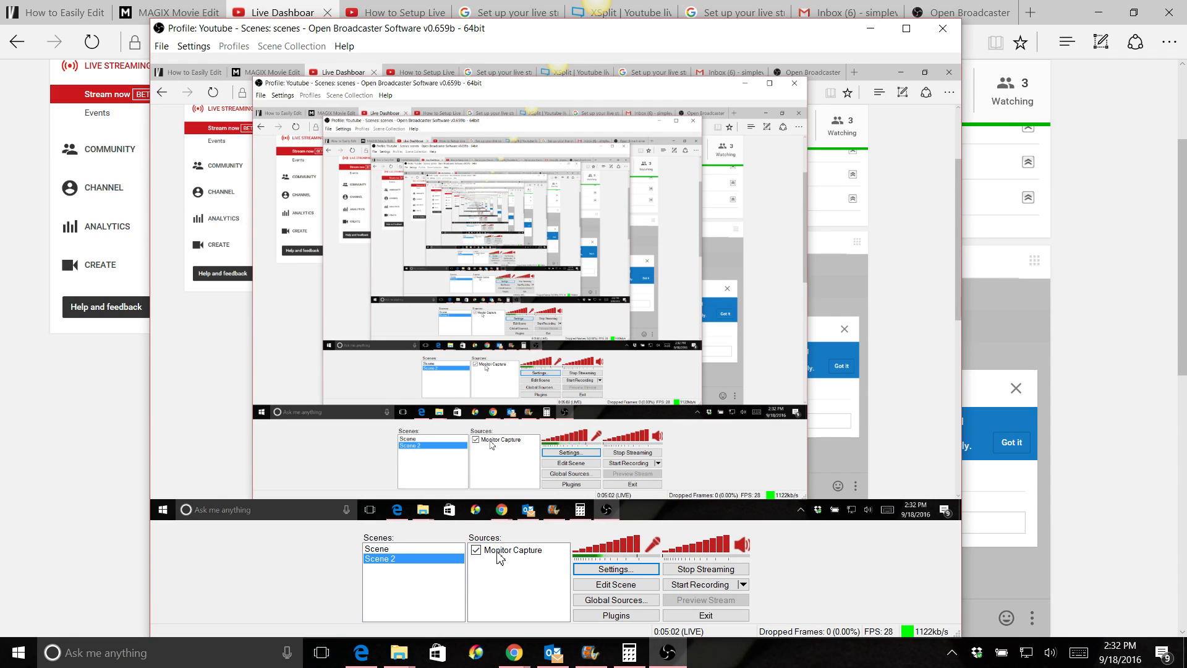
{"action": "left_click", "coordinate": [380, 549]}
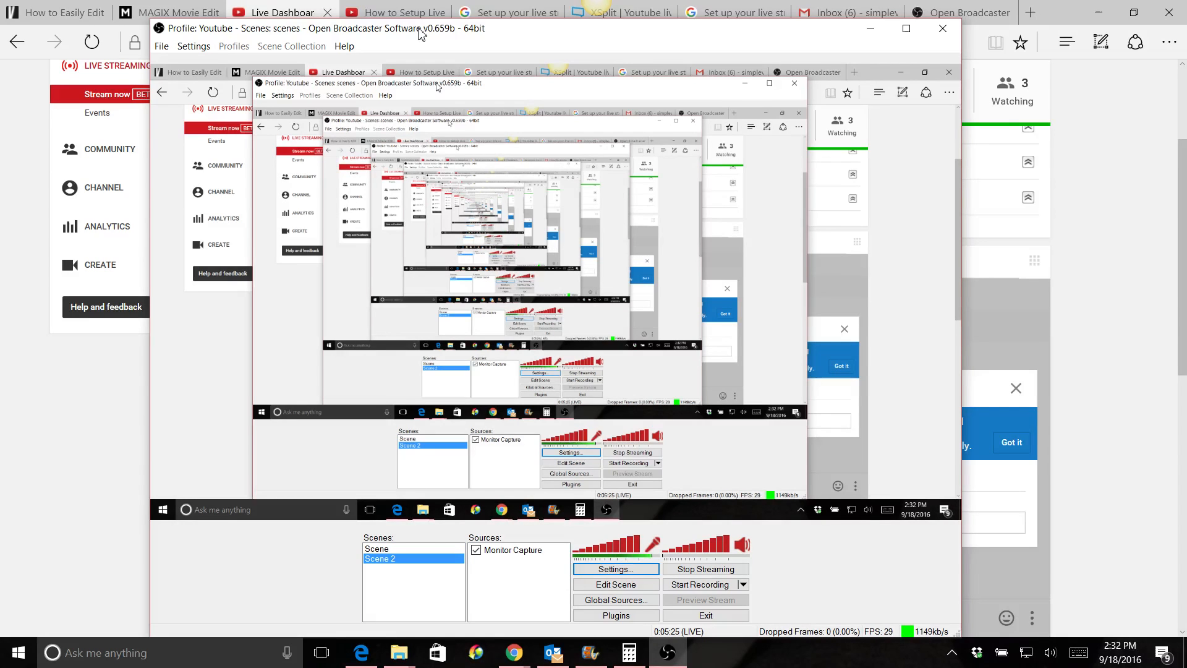
{"action": "left_click_drag", "start_coordinate": [419, 28], "coordinate": [1186, 30]}
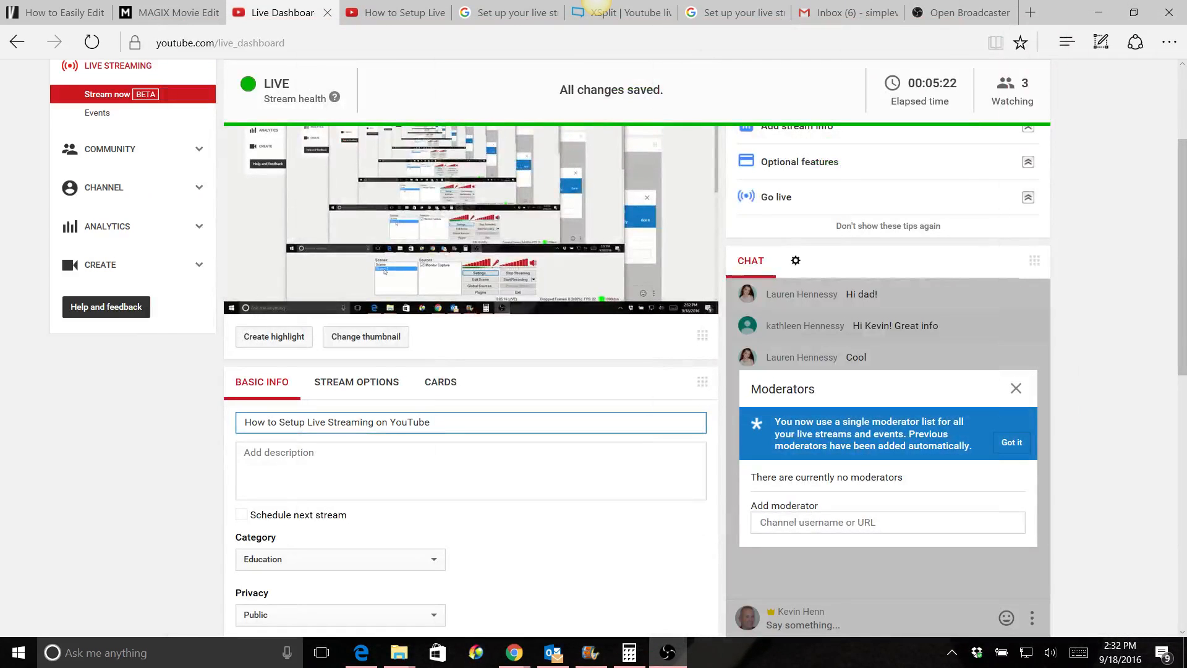
- Go to the live streaming Events page and start a new live event
{"action": "scroll", "coordinate": [99, 371], "scroll_direction": "up", "scroll_amount": 3}
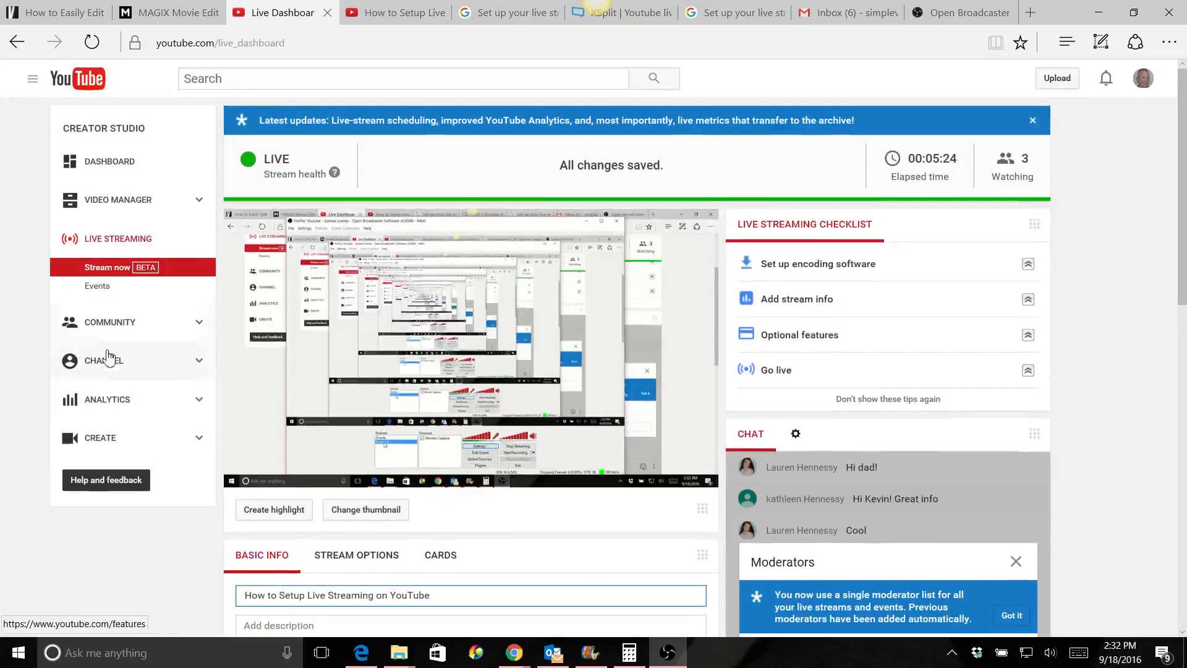
{"action": "left_click", "coordinate": [96, 290]}
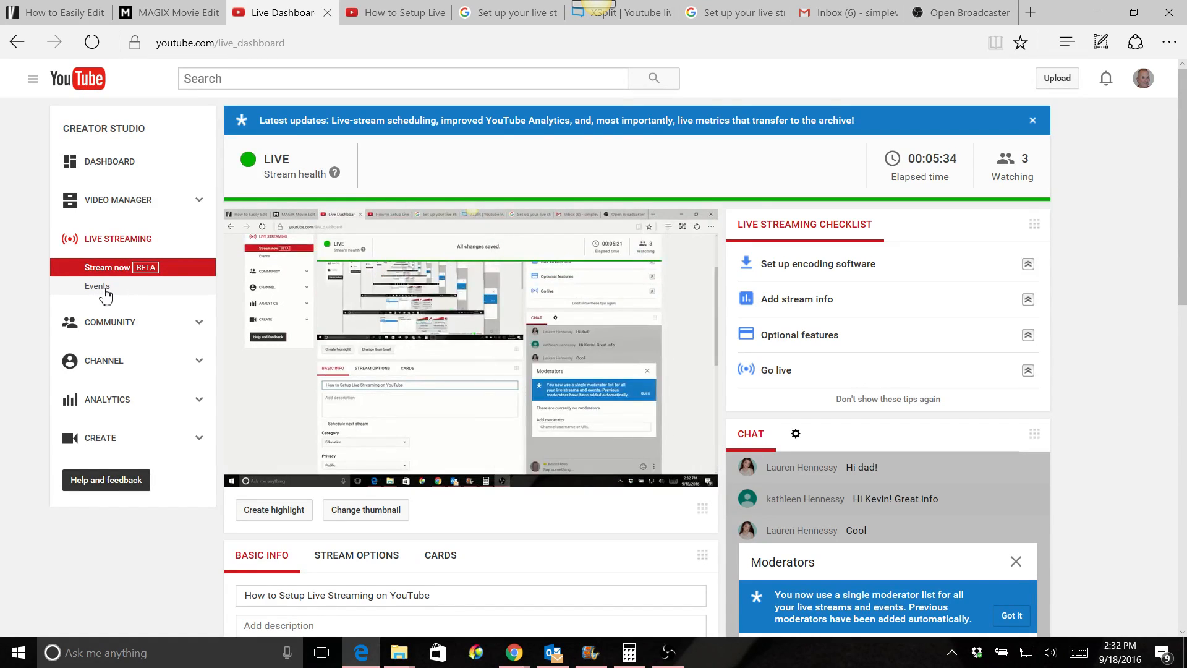
{"action": "left_click", "coordinate": [95, 290]}
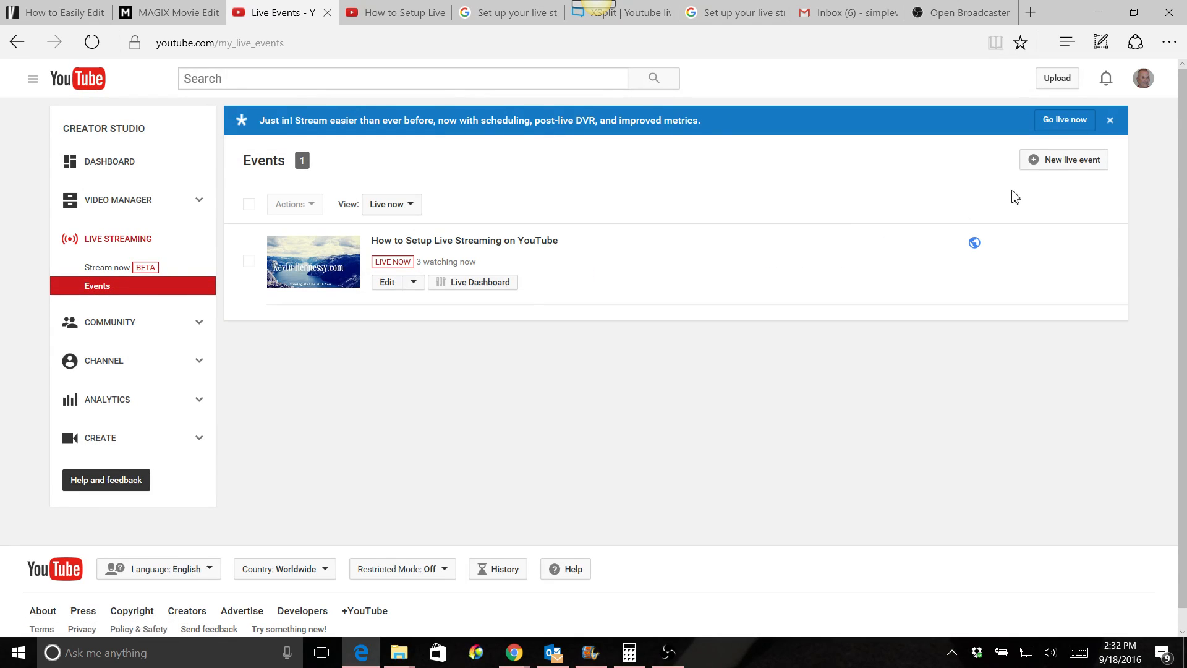
{"action": "left_click", "coordinate": [1064, 162]}
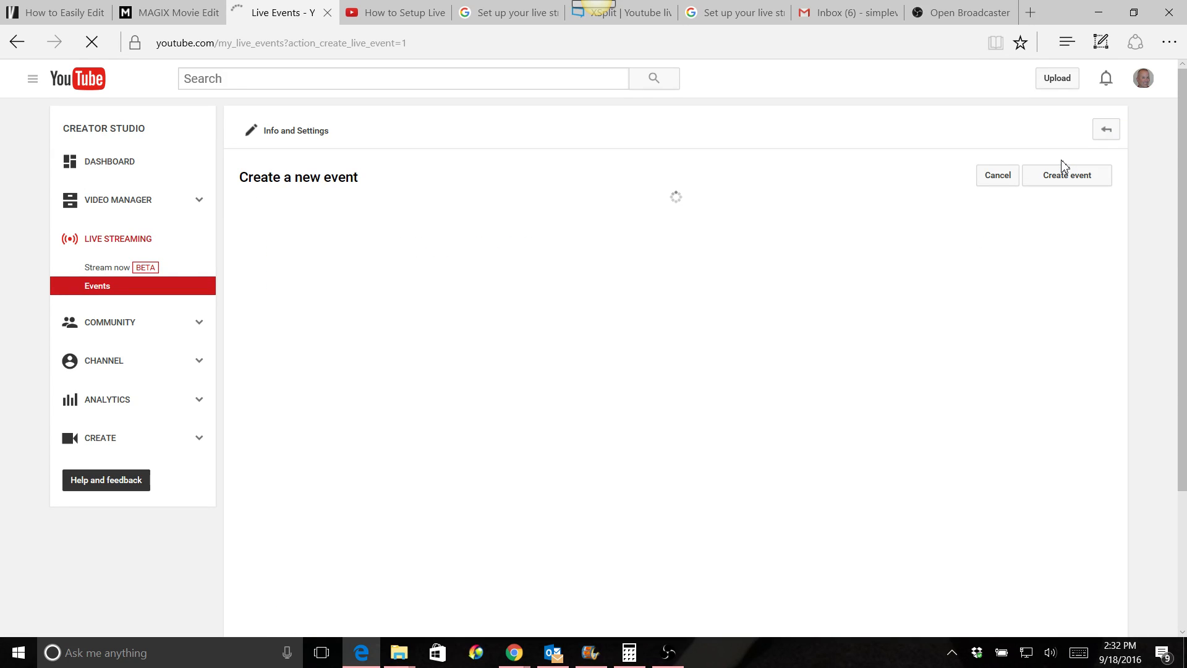
- Review the new event's Quick and Custom types with Custom selected, then discard the unsaved form and return to Stream now
{"action": "scroll", "coordinate": [577, 266], "scroll_direction": "down", "scroll_amount": 2}
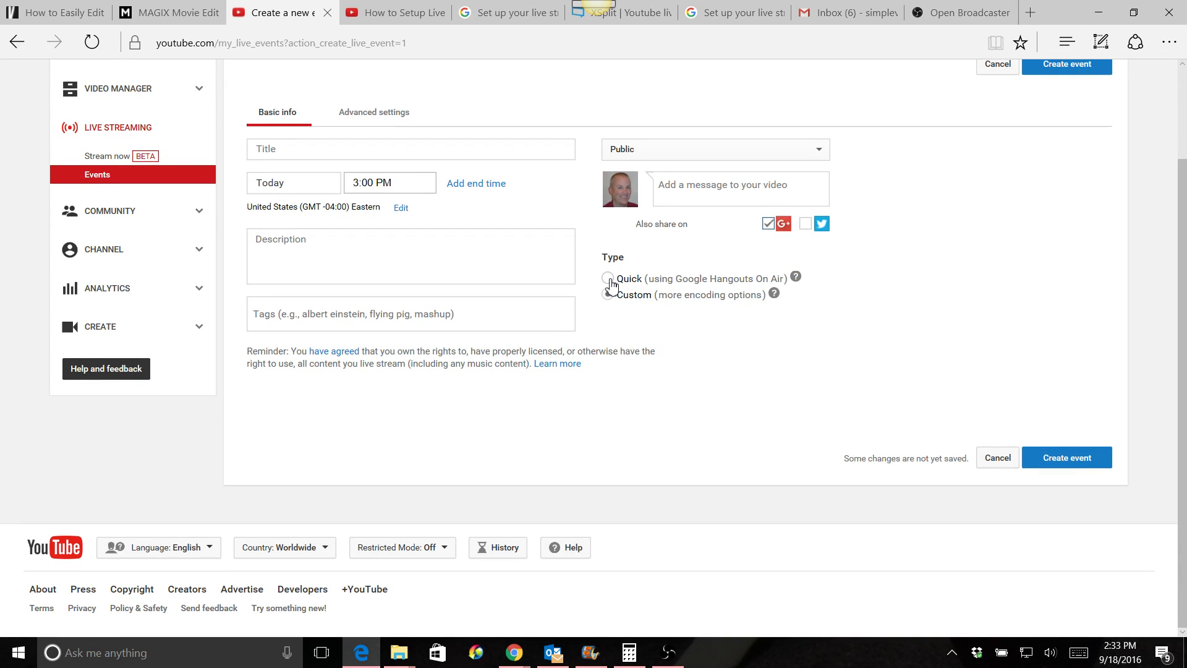
{"action": "left_click", "coordinate": [612, 294]}
{"action": "scroll", "coordinate": [693, 371], "scroll_direction": "up", "scroll_amount": 2}
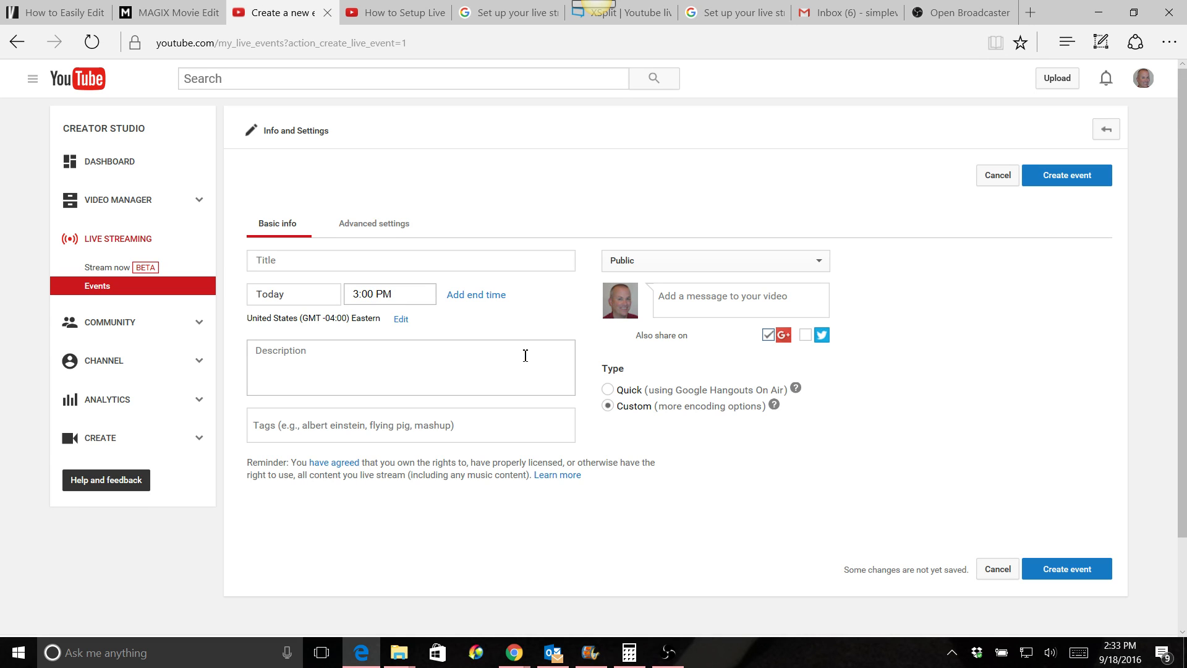
{"action": "left_click", "coordinate": [117, 272]}
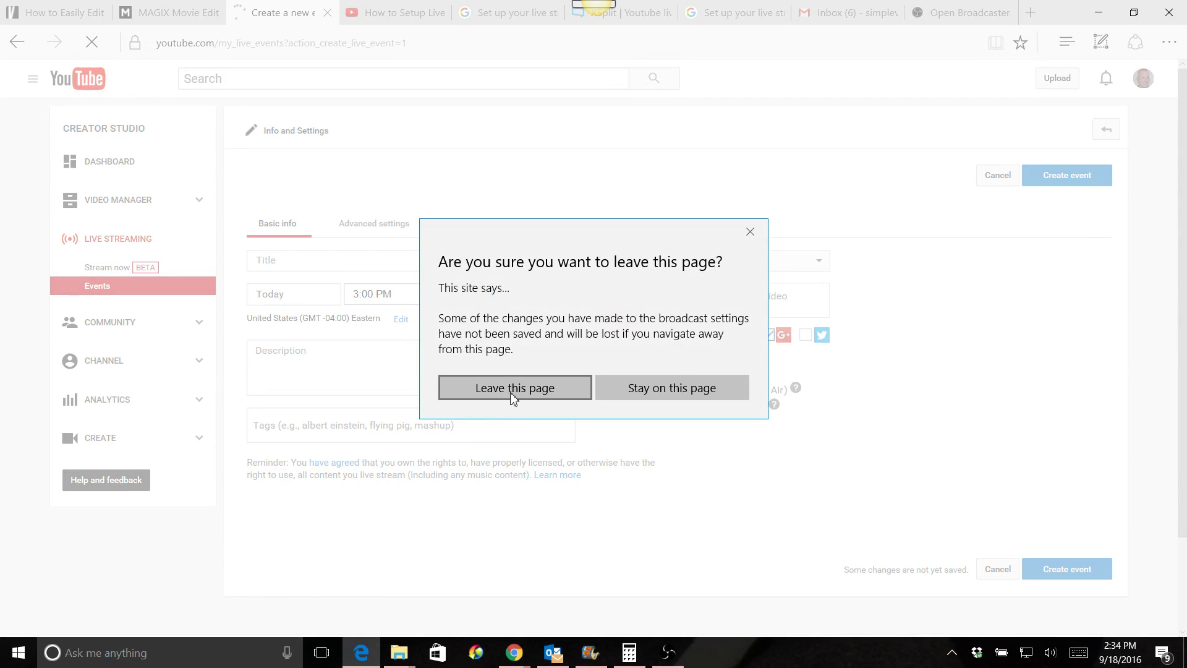
{"action": "left_click", "coordinate": [512, 394]}
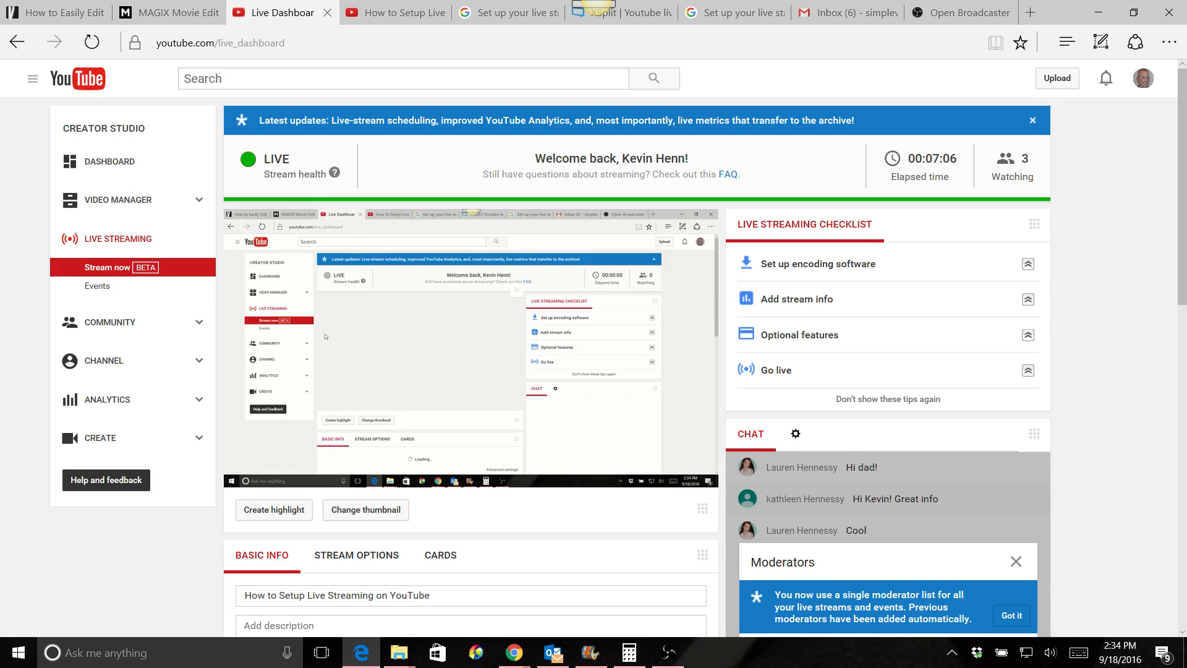
- Minimize the browser and expand the Open Broadcaster Software folder in the Windows list of installed apps
{"action": "left_click", "coordinate": [1099, 13]}
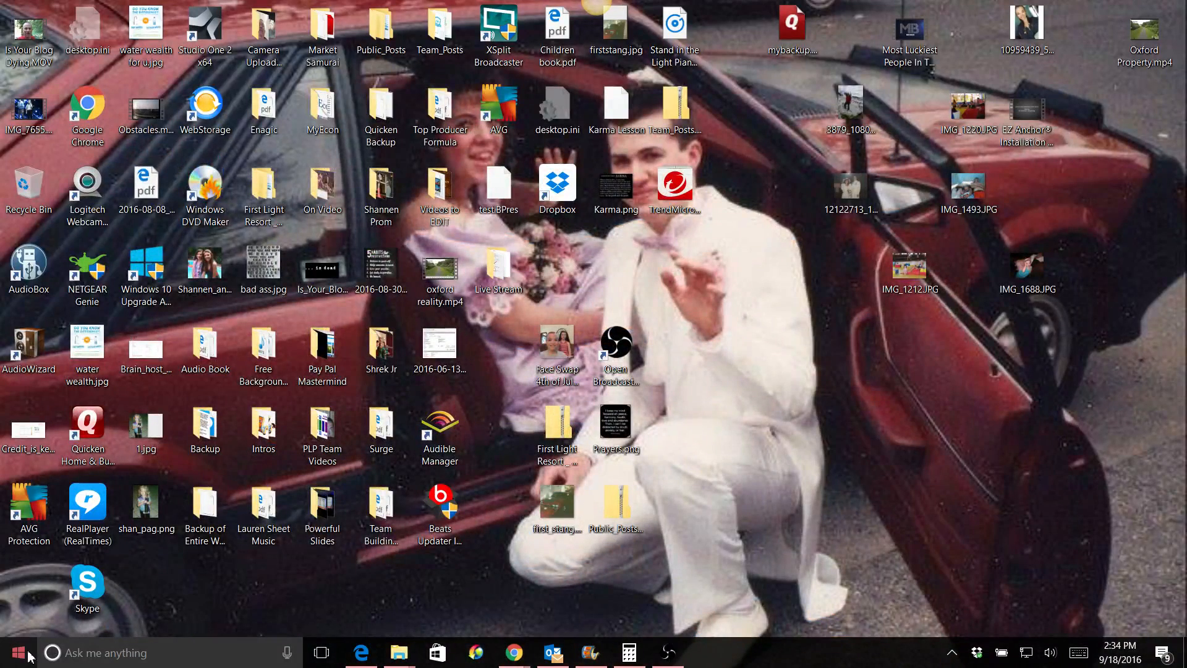
{"action": "left_click", "coordinate": [65, 657]}
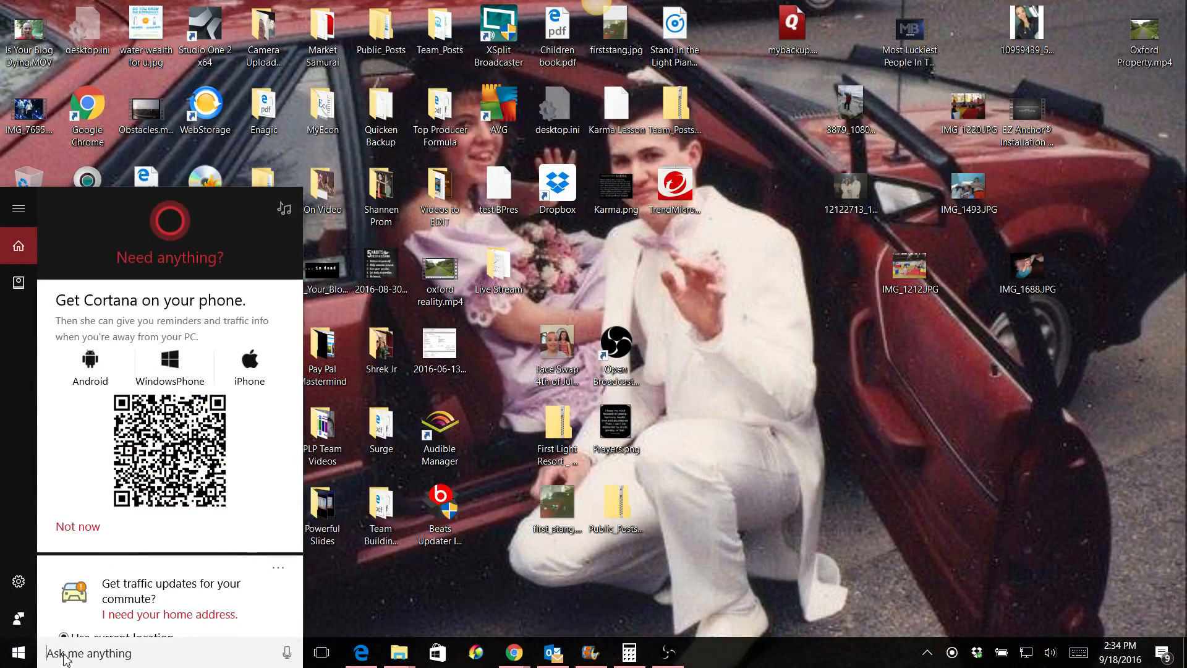
{"action": "left_click", "coordinate": [17, 654]}
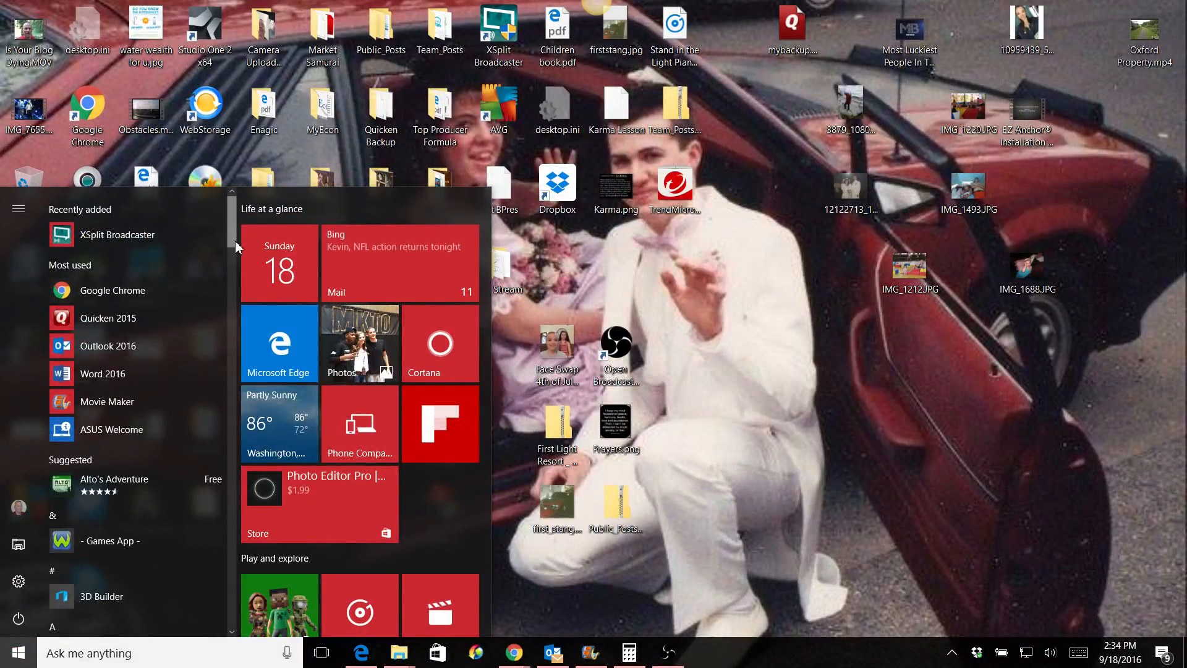
{"action": "scroll", "coordinate": [222, 297], "scroll_direction": "down", "scroll_amount": 10}
{"action": "scroll", "coordinate": [220, 336], "scroll_direction": "down", "scroll_amount": 10}
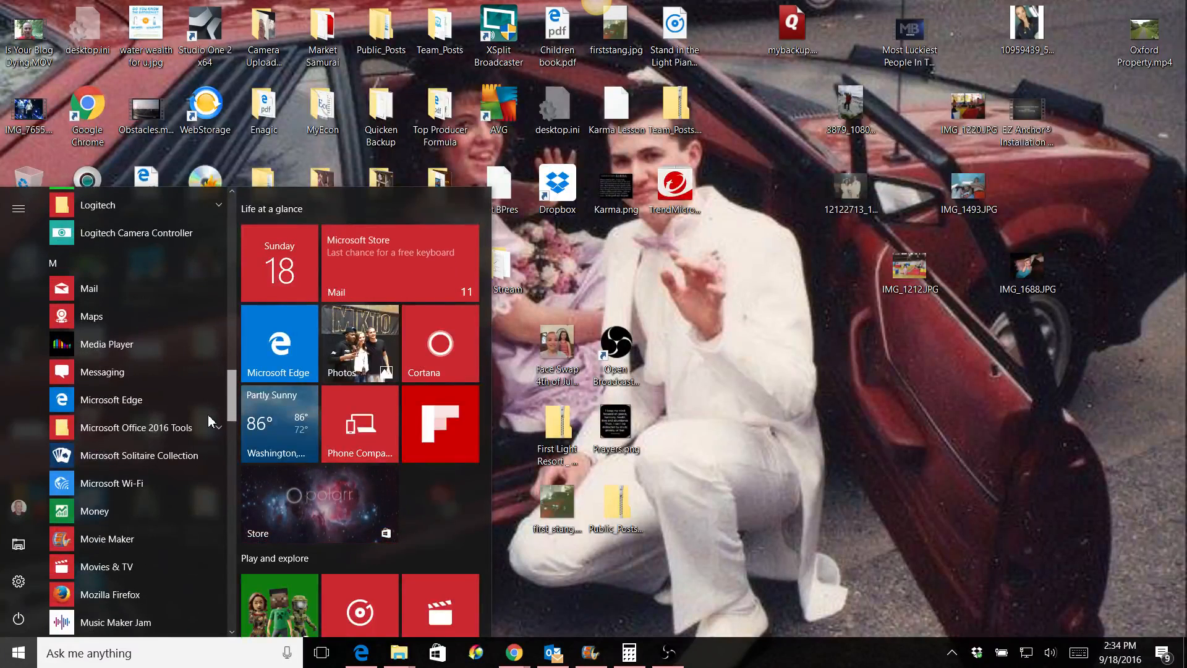
{"action": "scroll", "coordinate": [212, 406], "scroll_direction": "up", "scroll_amount": 5}
{"action": "scroll", "coordinate": [212, 388], "scroll_direction": "down", "scroll_amount": 10}
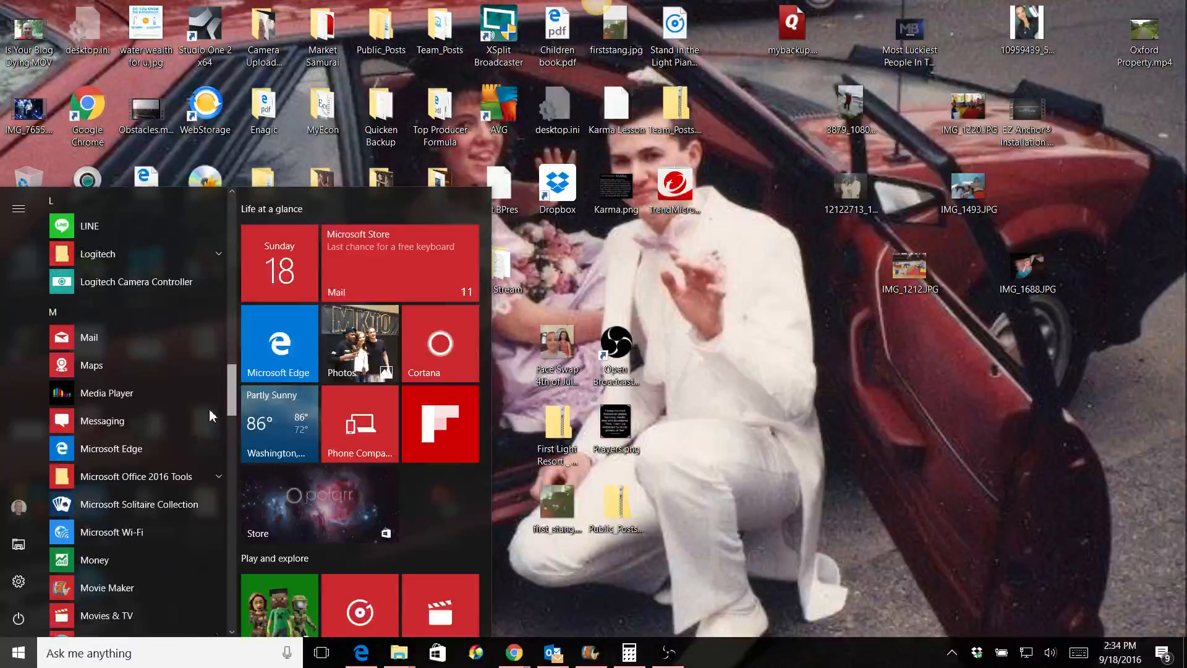
{"action": "scroll", "coordinate": [209, 464], "scroll_direction": "down", "scroll_amount": 3}
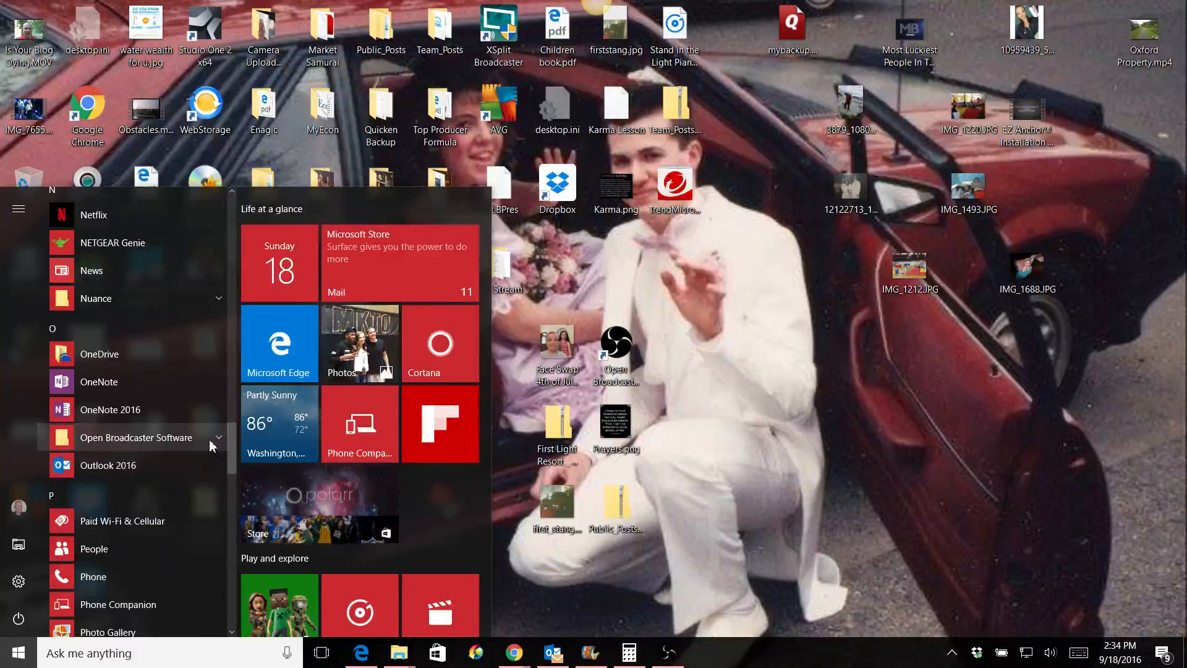
{"action": "left_click", "coordinate": [199, 447]}
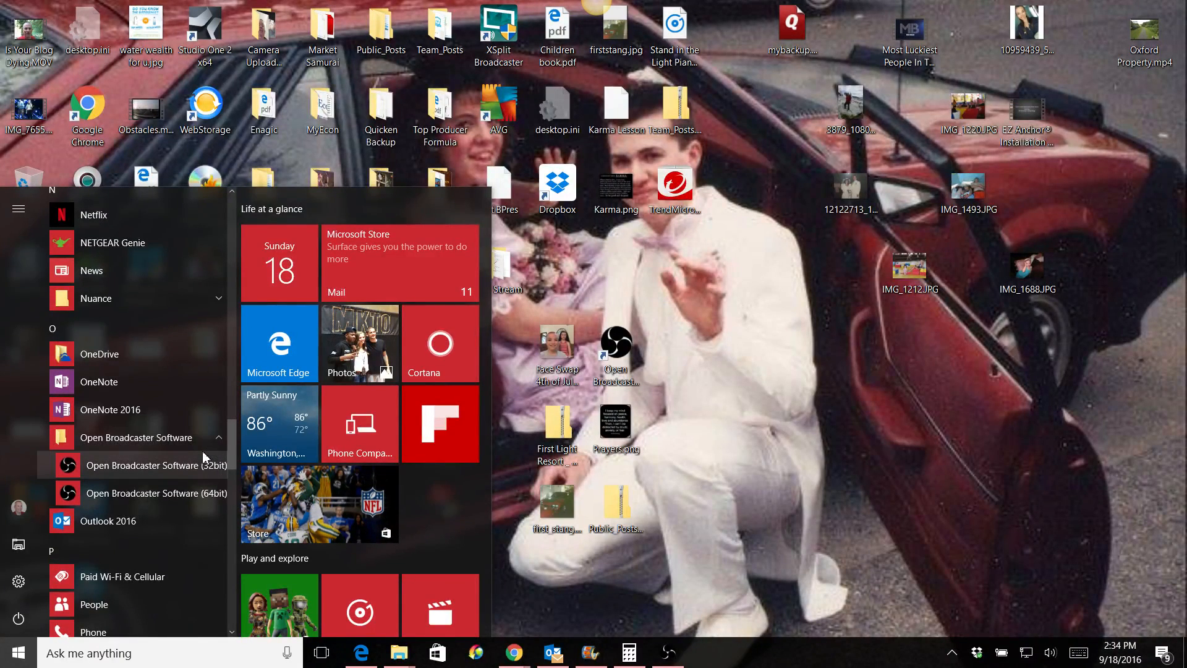
- Open the file location of the Open Broadcaster Software (32bit) app entry
{"action": "right_click", "coordinate": [176, 477]}
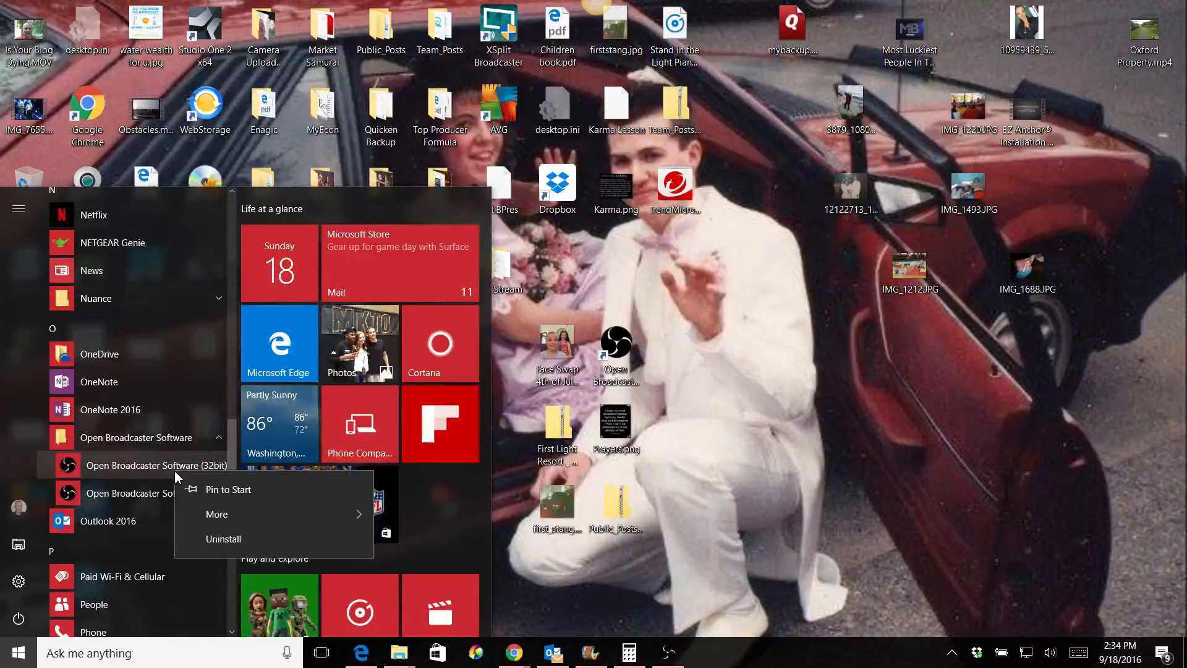
{"action": "mouse_move", "coordinate": [208, 517]}
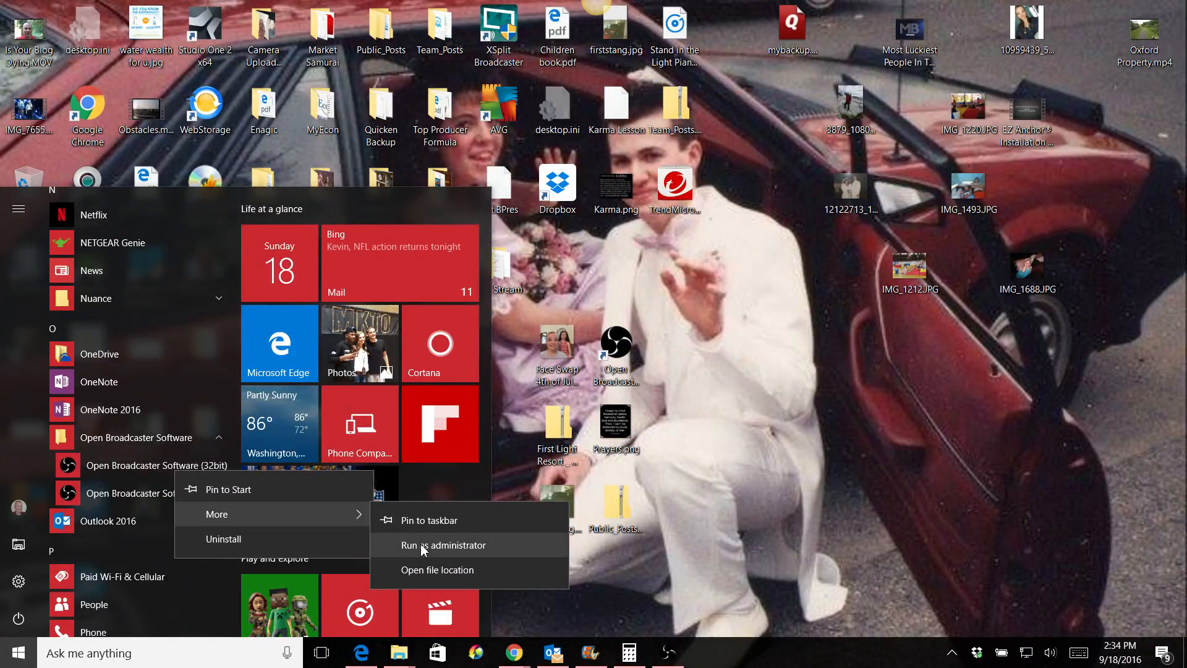
{"action": "left_click", "coordinate": [424, 570]}
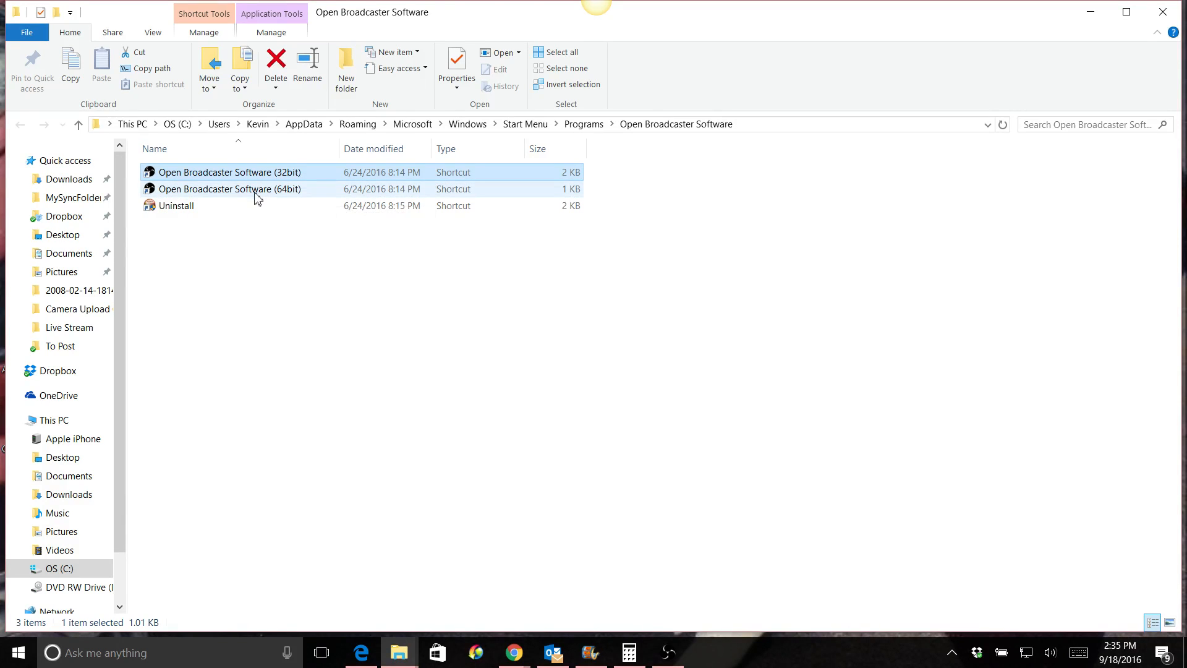
- Review the compatibility settings in the Open Broadcaster Software (64bit) shortcut's properties, then close the properties and the folder window
{"action": "left_click", "coordinate": [257, 192]}
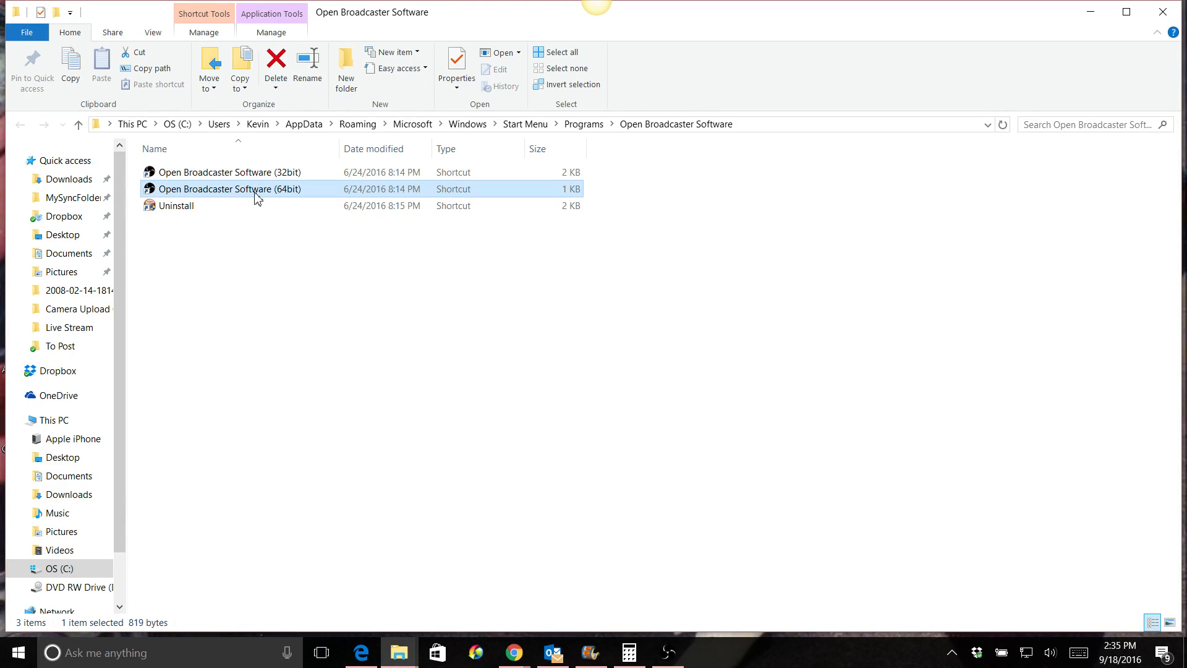
{"action": "double_click", "coordinate": [255, 191]}
{"action": "right_click", "coordinate": [256, 192]}
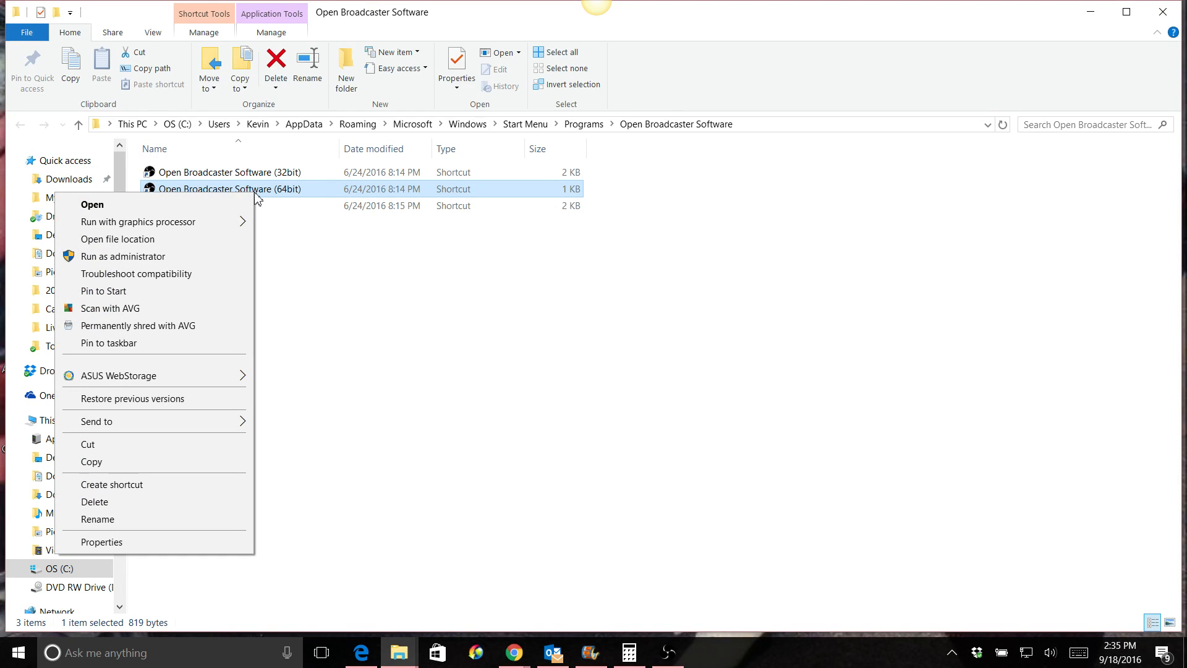
{"action": "left_click", "coordinate": [197, 546]}
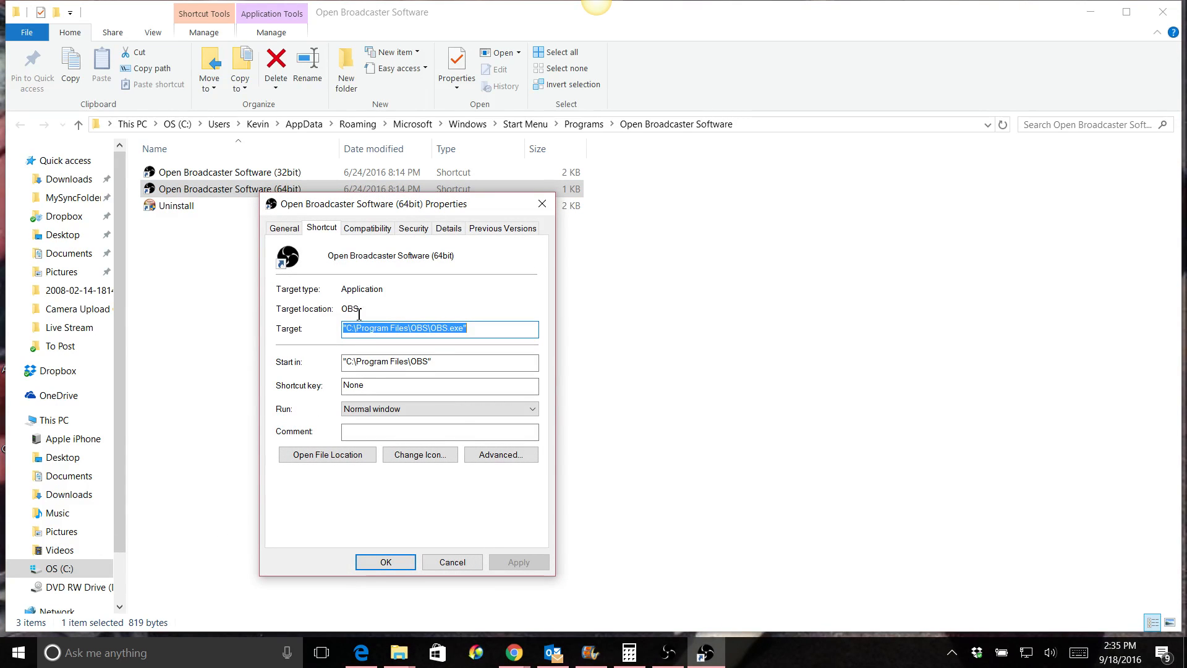
{"action": "left_click", "coordinate": [375, 232]}
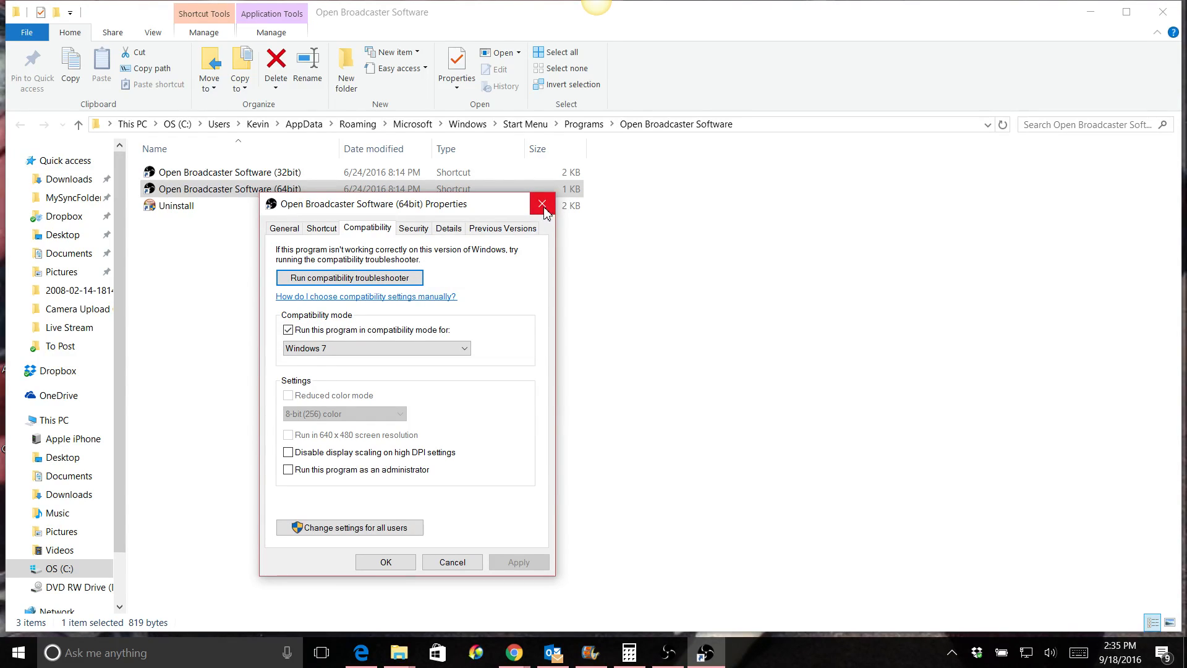
{"action": "left_click", "coordinate": [542, 205]}
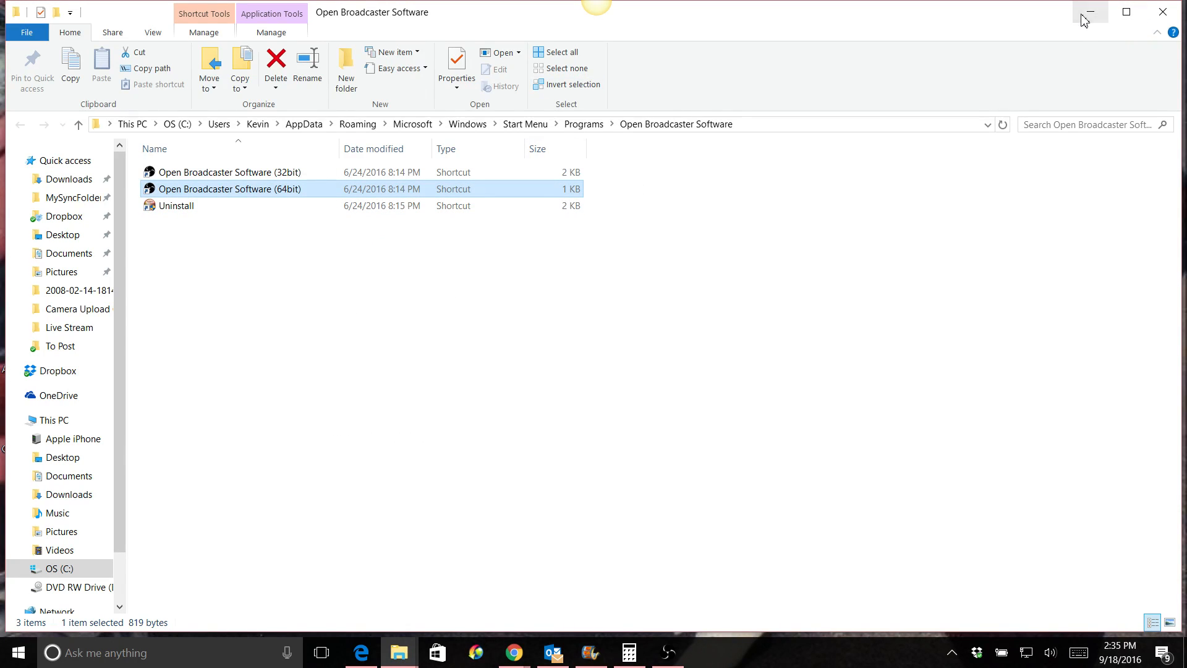
{"action": "left_click", "coordinate": [1162, 19]}
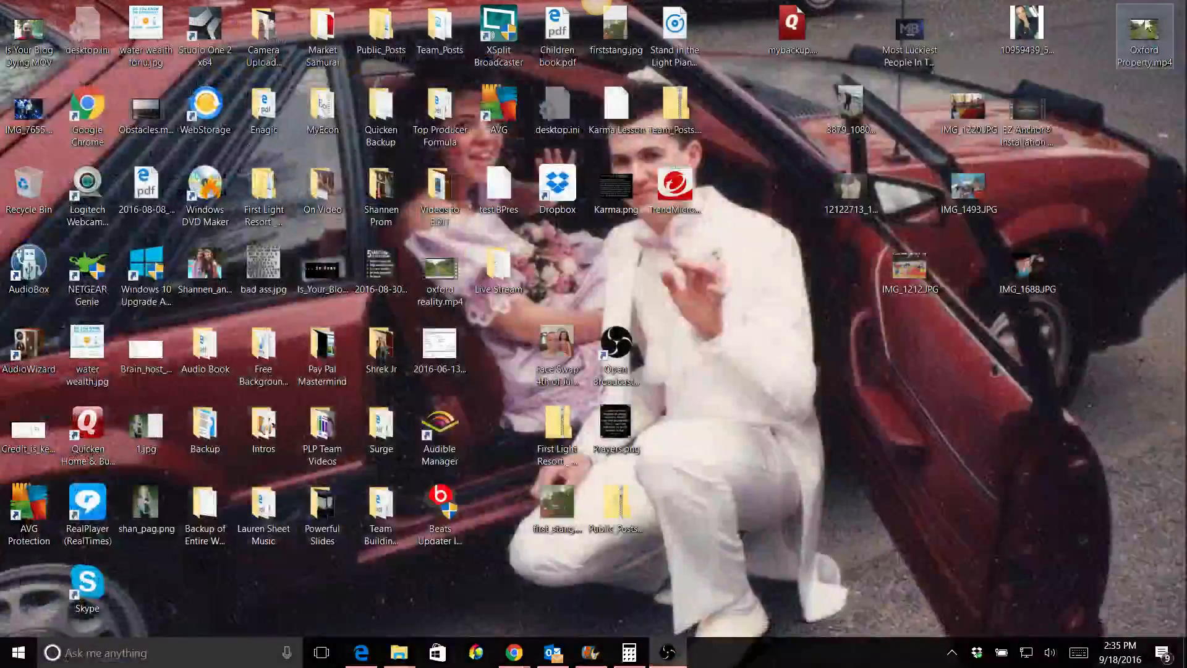